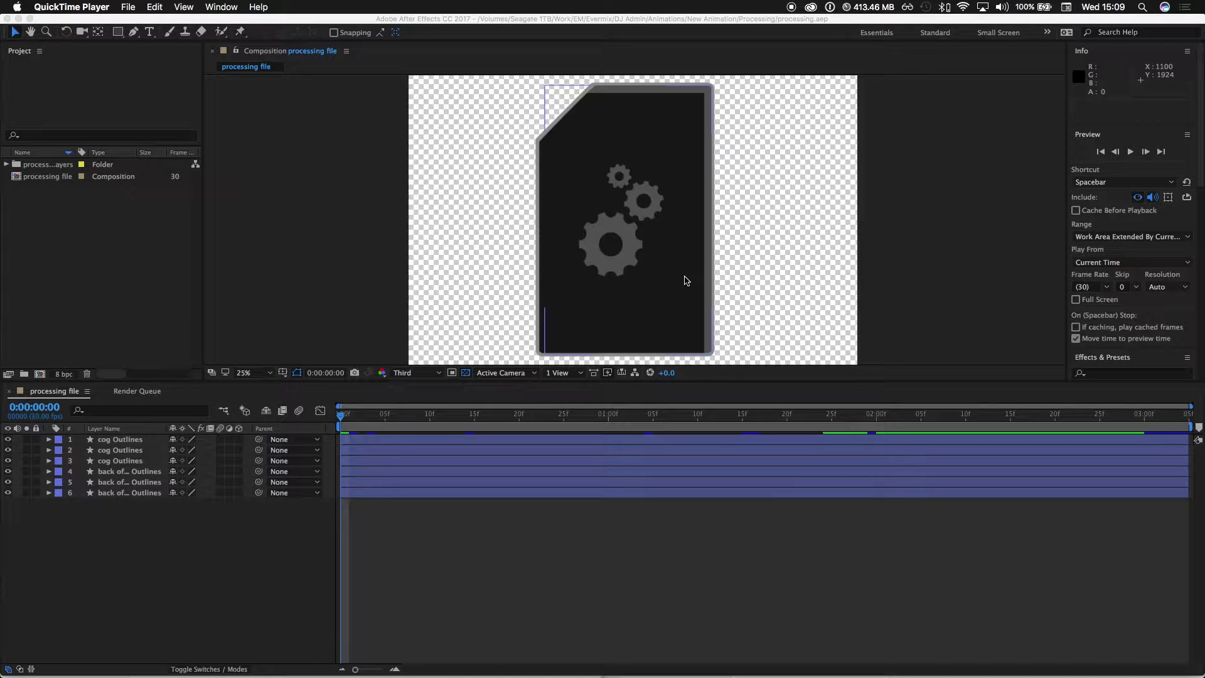
Step: Preview the gear icon animation, then marquee-select all six icon outline layers
click(162, 553)
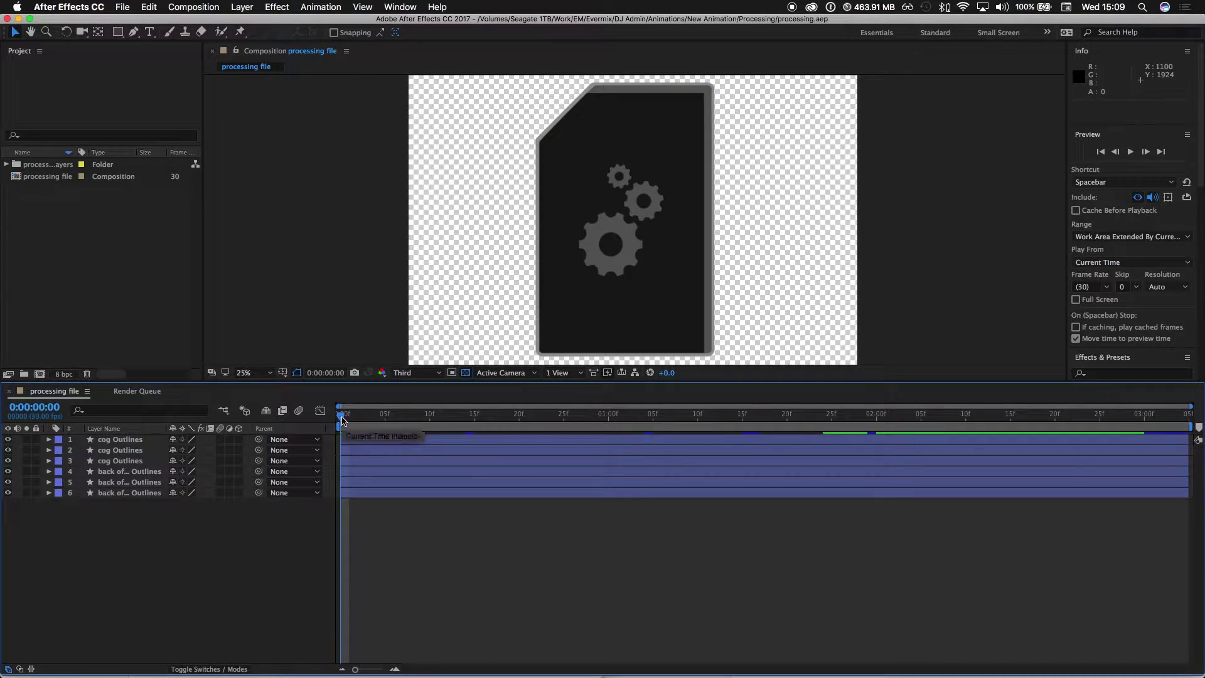
mouse_move(342, 420)
mouse_down()
mouse_move(396, 418)
mouse_move(333, 419)
mouse_up()
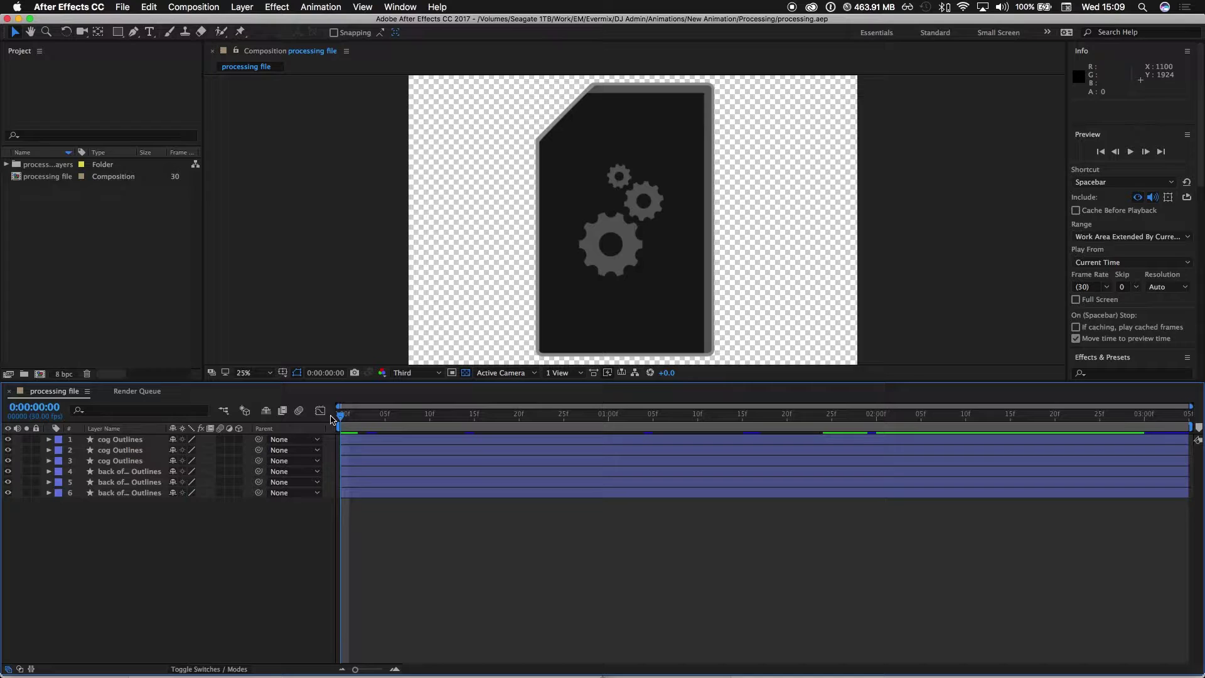
key(space)
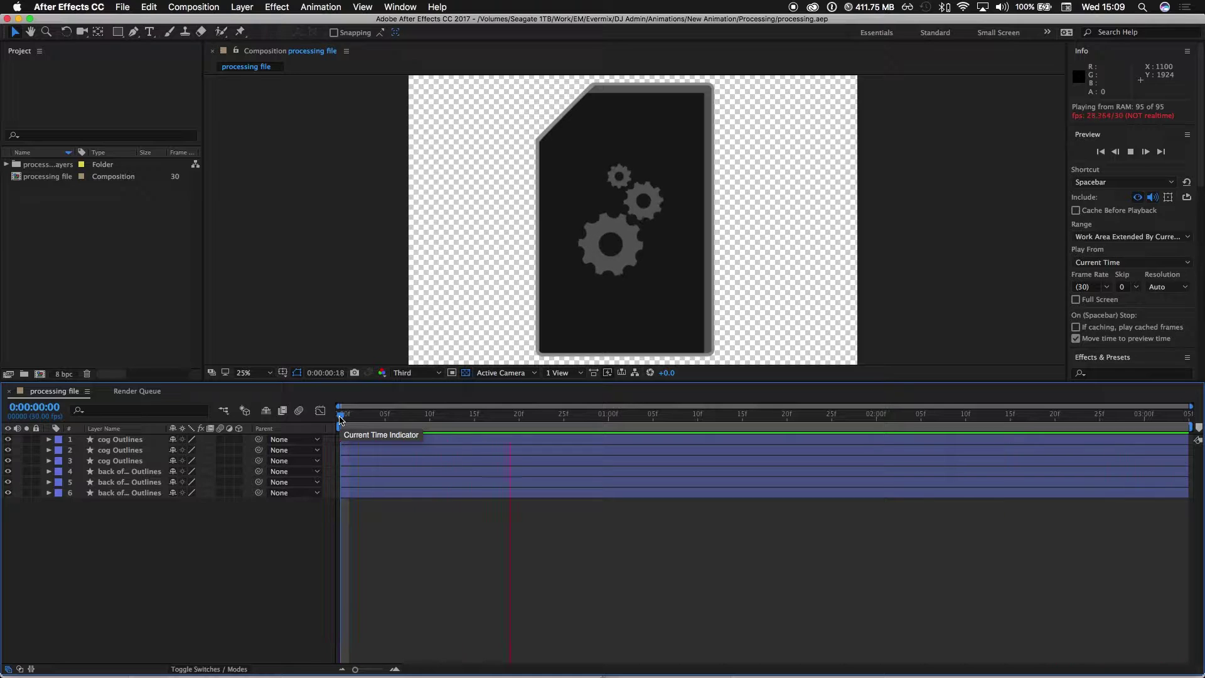
key(space)
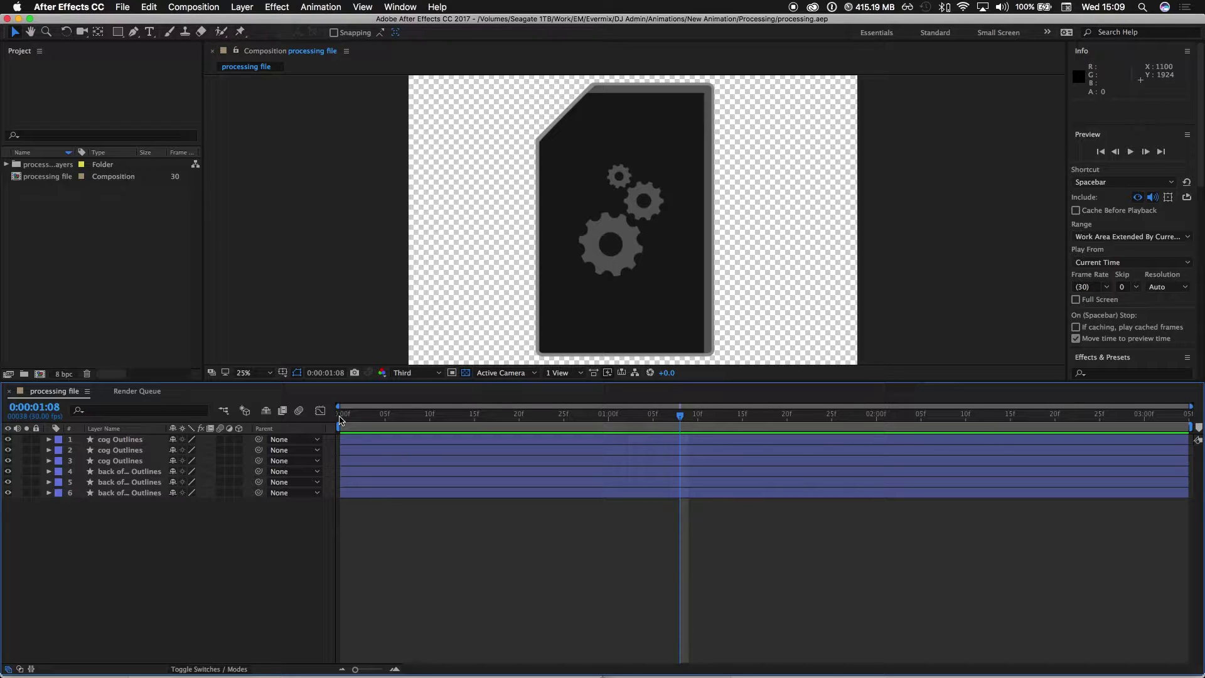
drag(339, 416, 298, 448)
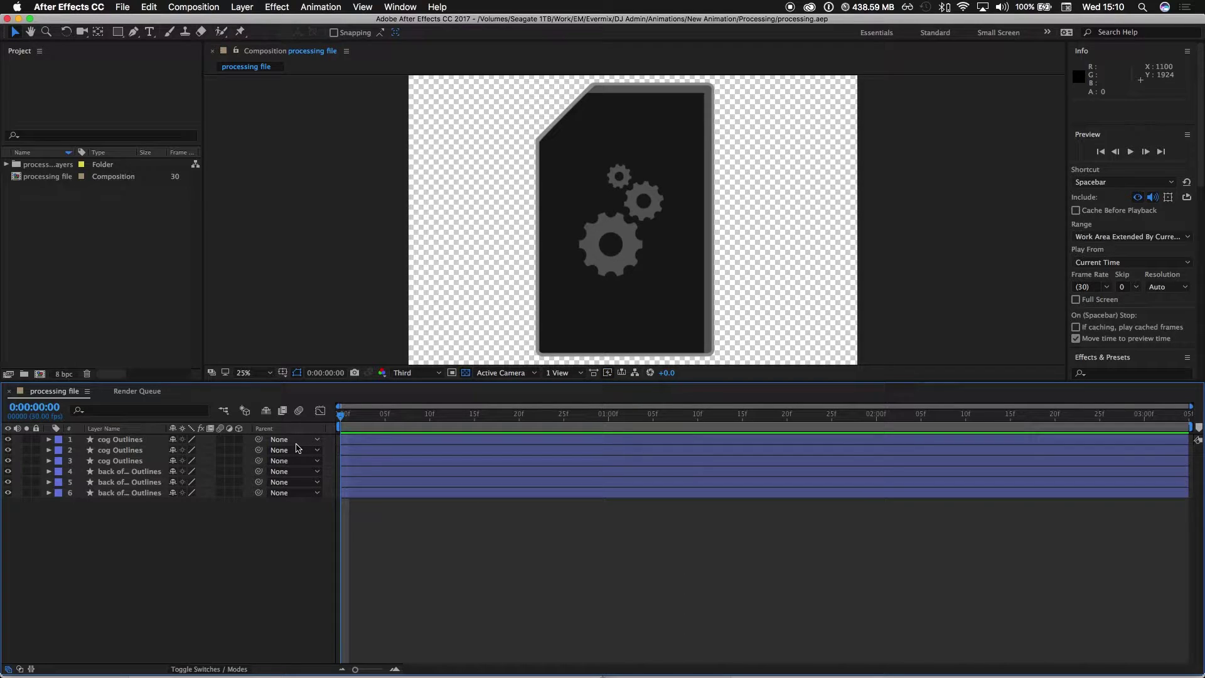
drag(121, 530, 118, 432)
Step: Pre-compose the six selected layers into 'infi og' and scrub the timeline to check it
right_click(122, 459)
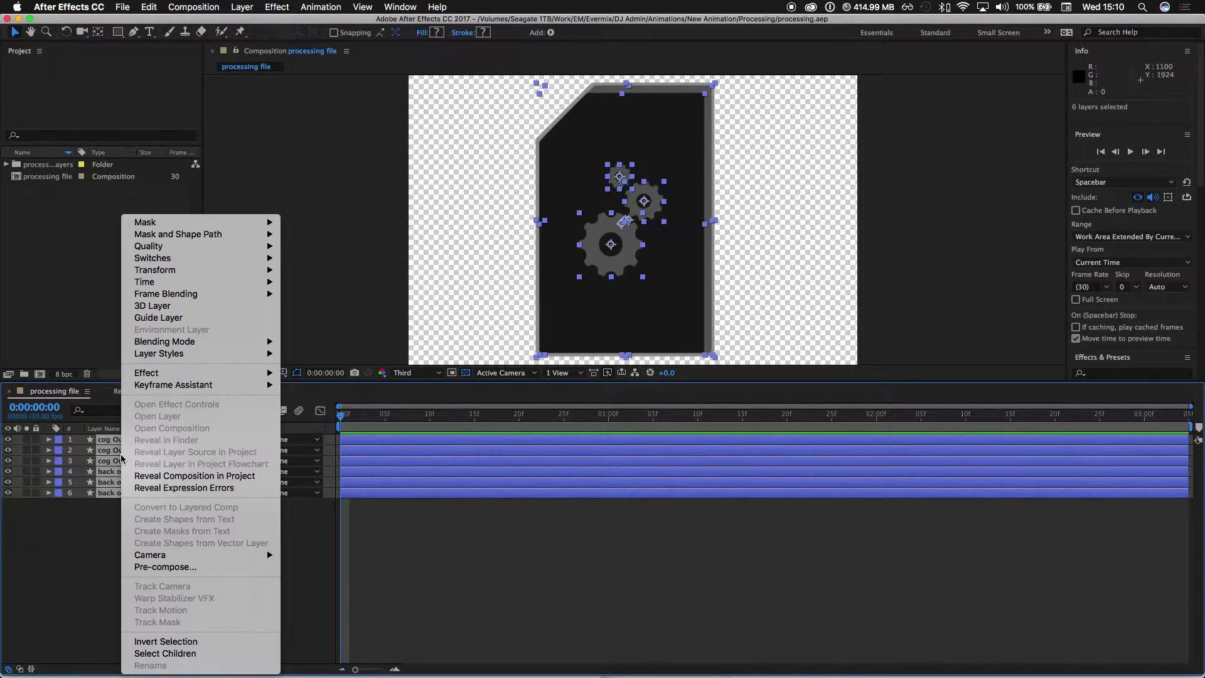
click(173, 568)
text(infi)
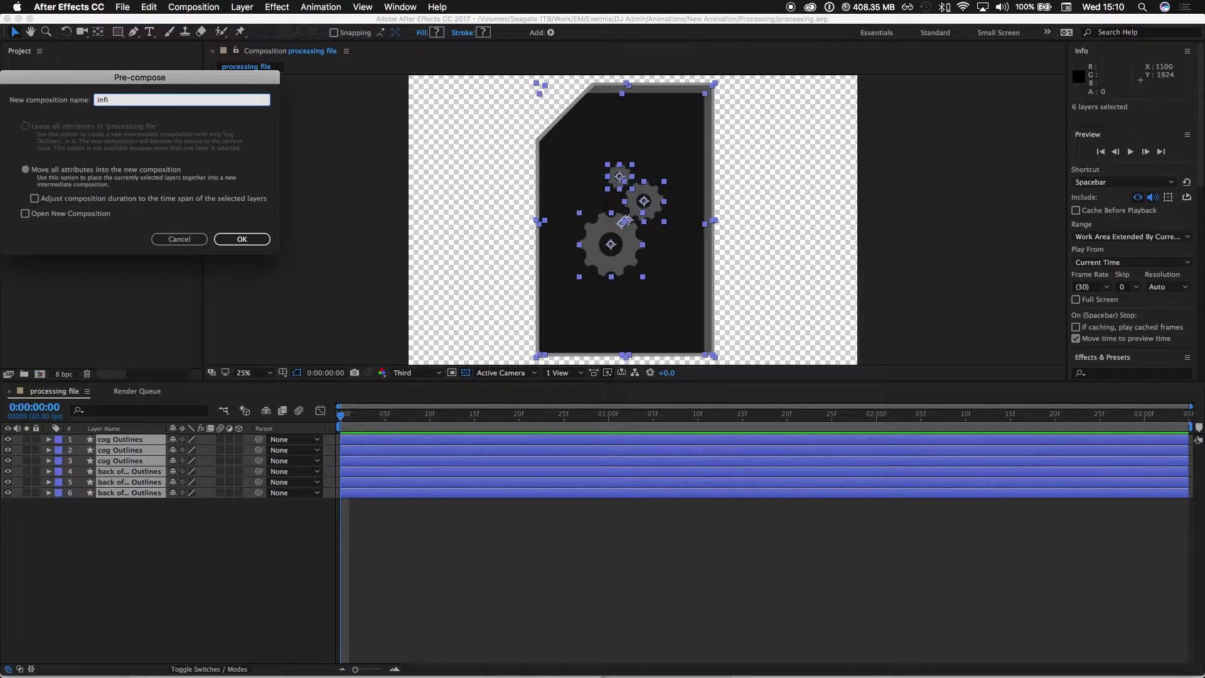
text( og)
key(Return)
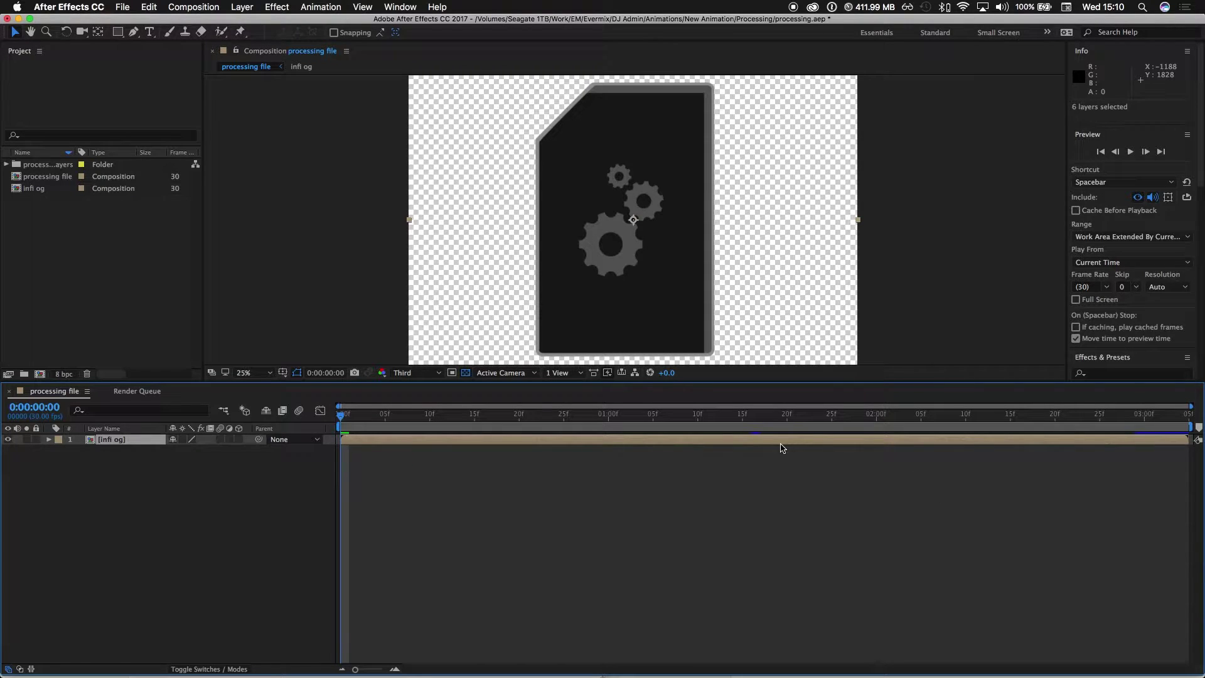
click(343, 420)
drag(343, 420, 284, 418)
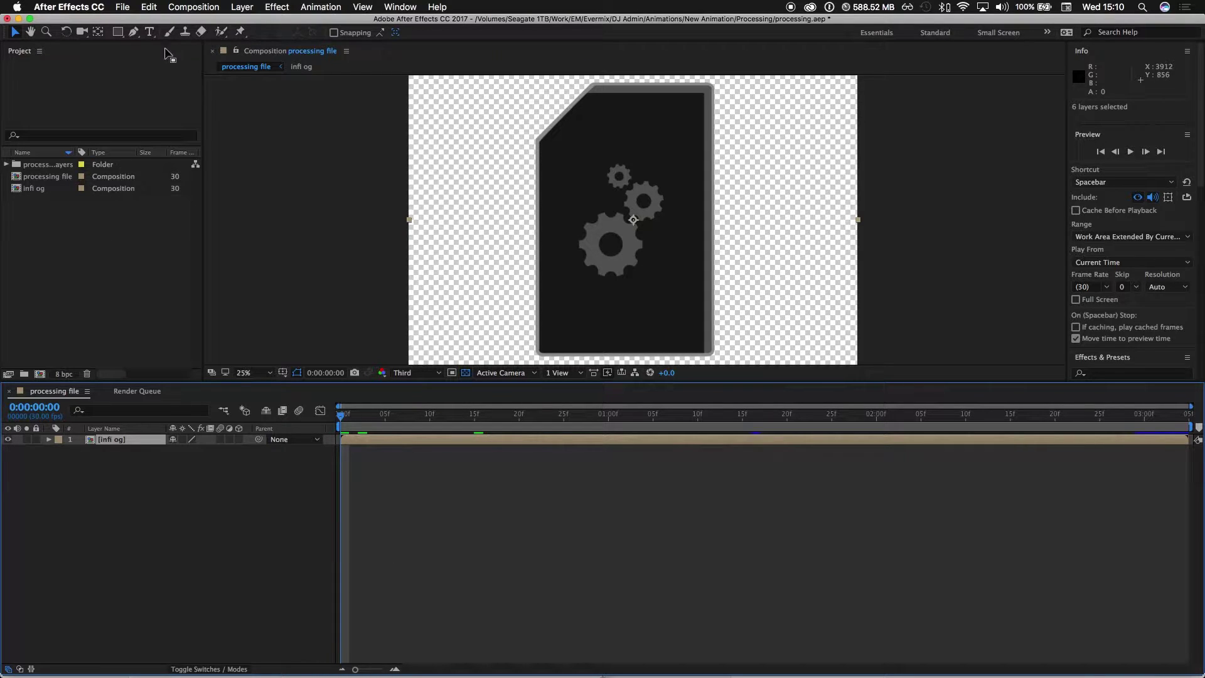
Step: Set the processing file composition Duration to 0:15:00:00 in Composition Settings
click(185, 6)
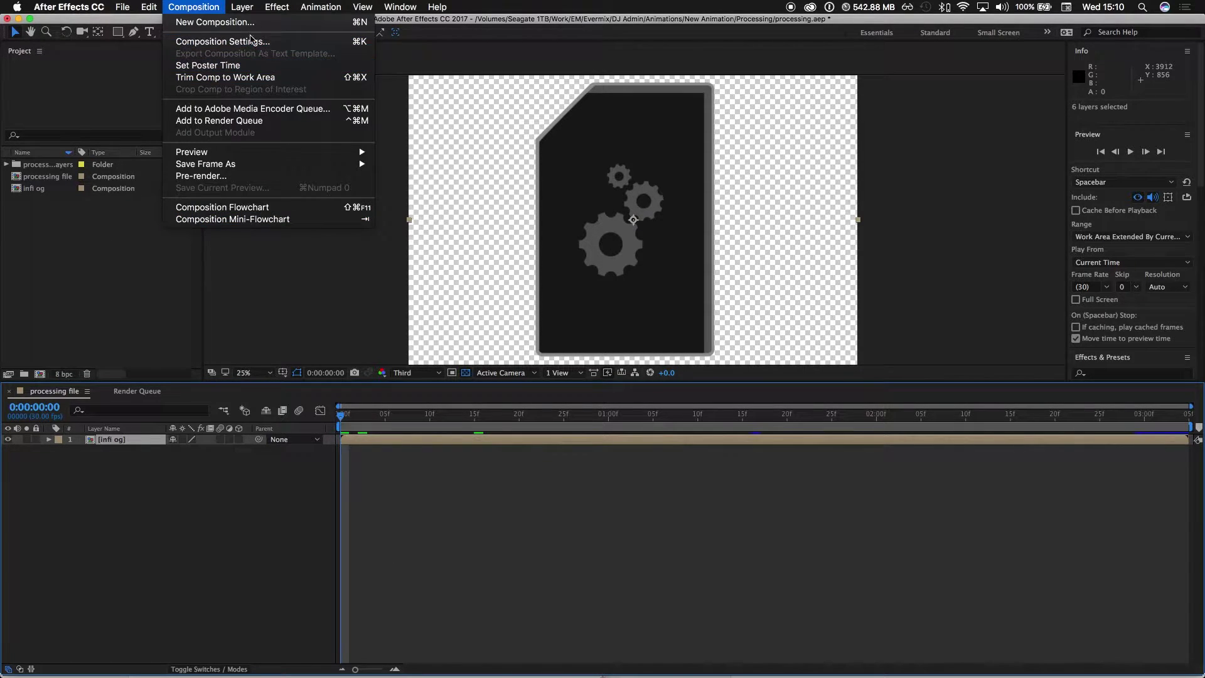
click(246, 42)
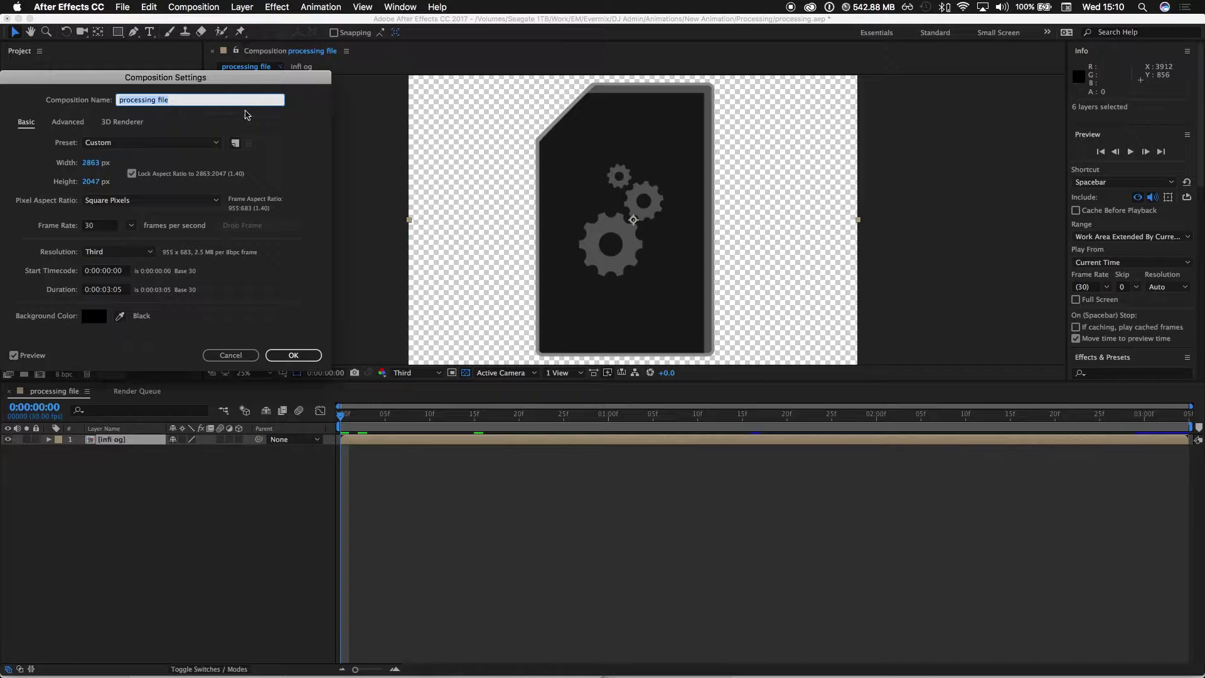
click(116, 290)
text(5)
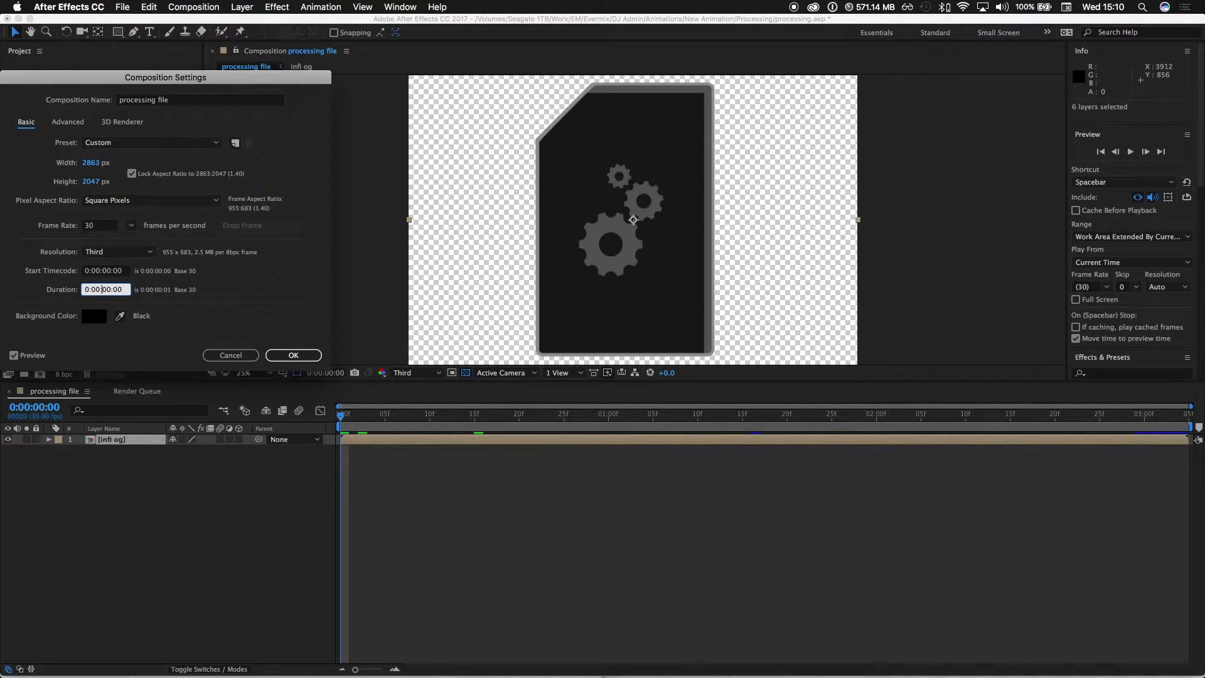
key(Return)
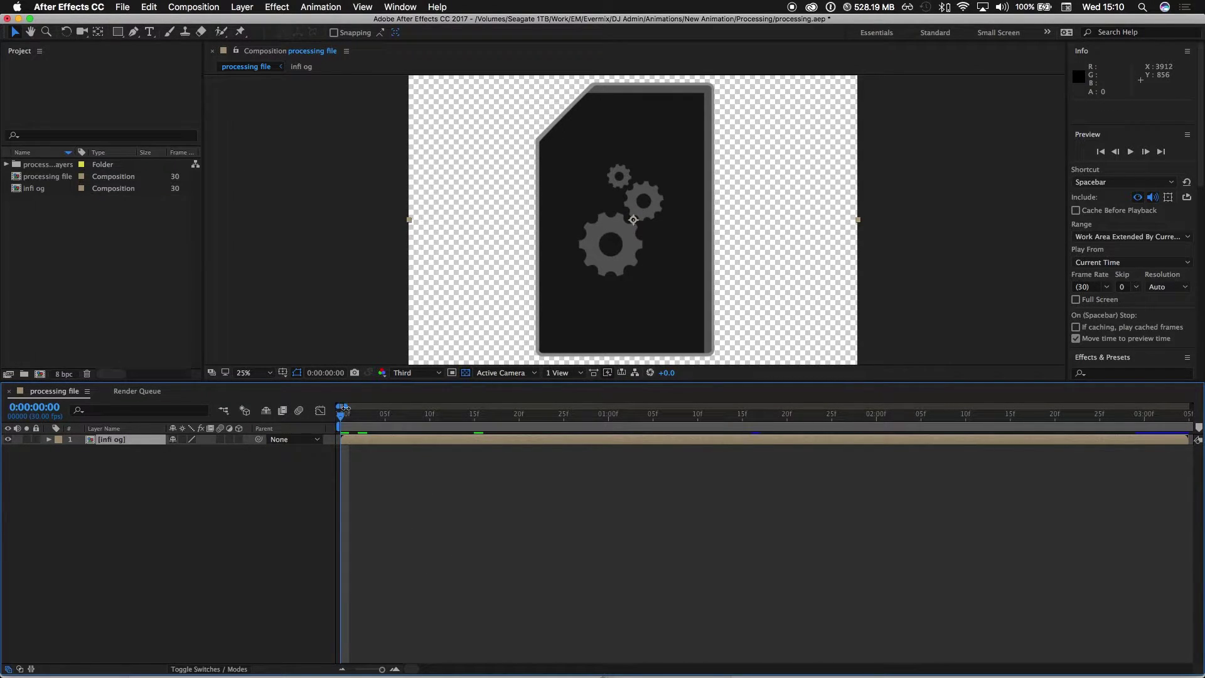
drag(345, 406, 1192, 408)
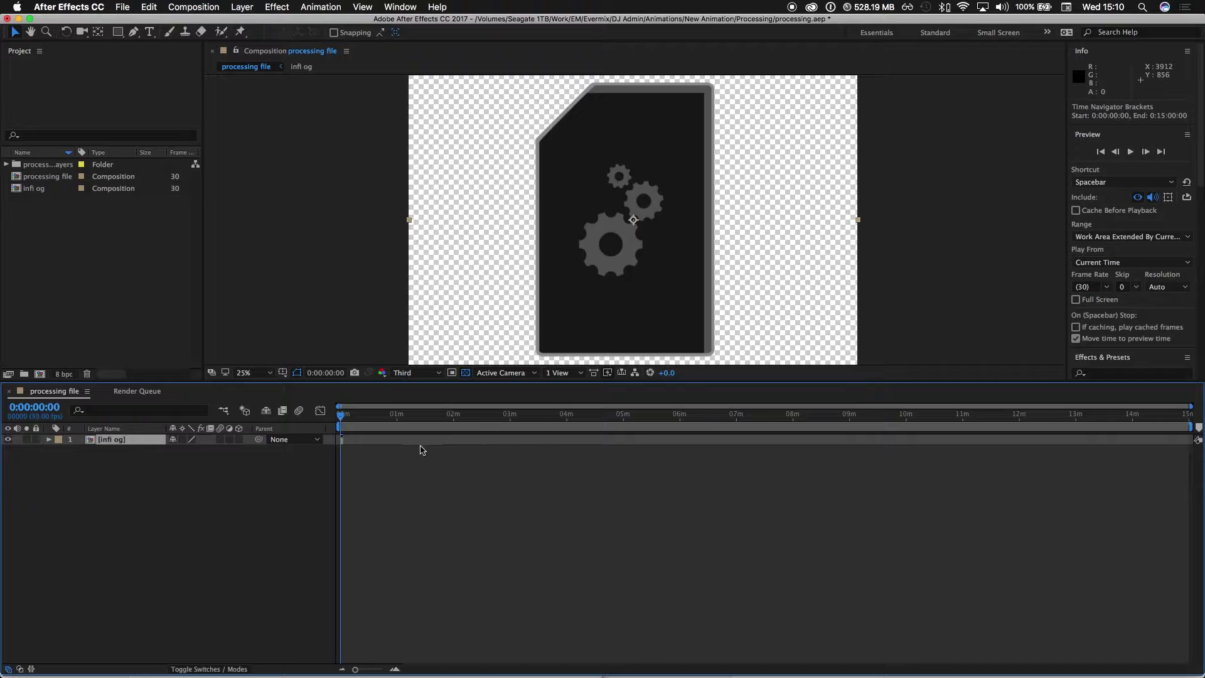
drag(349, 441, 359, 439)
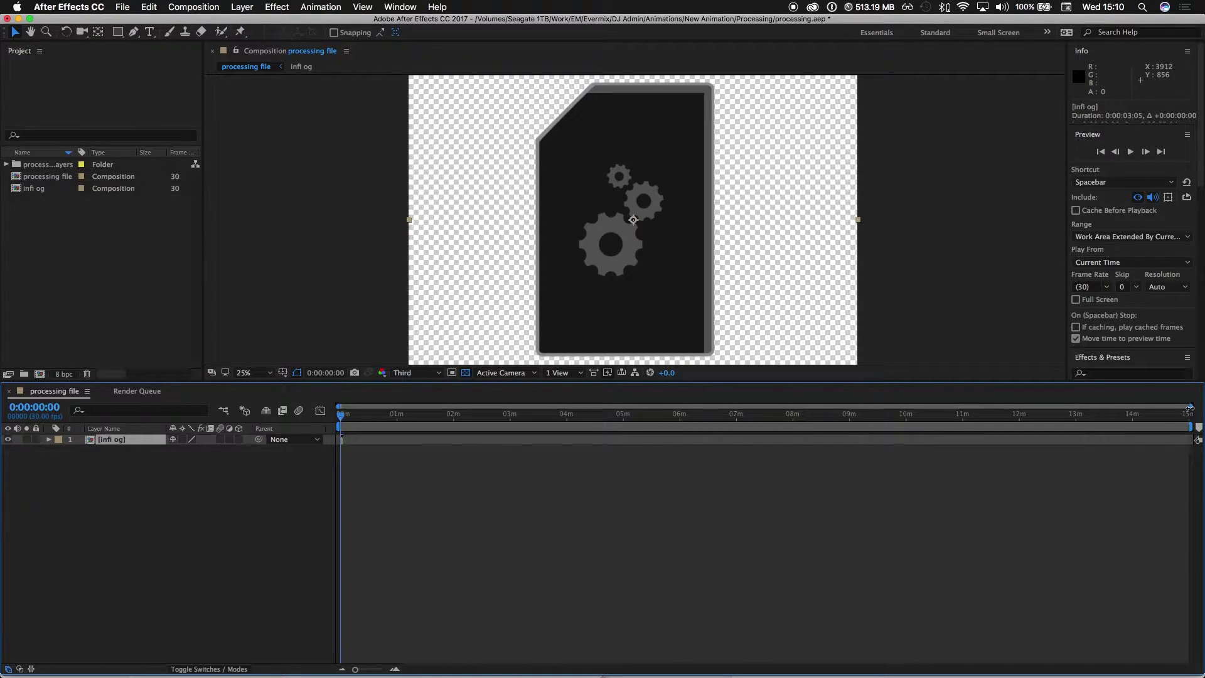
drag(1191, 408, 379, 534)
mouse_move(341, 415)
mouse_down()
mouse_move(401, 419)
mouse_move(363, 417)
mouse_up()
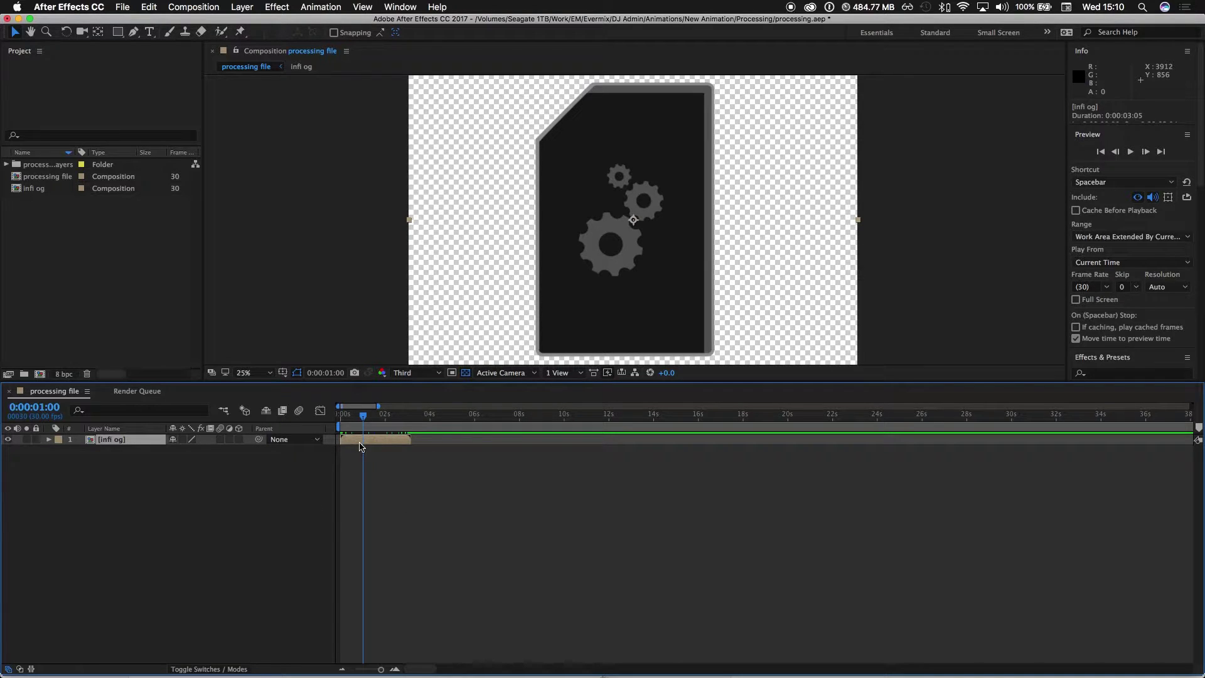
Step: Enable Time Remapping on the infi og layer
right_click(362, 446)
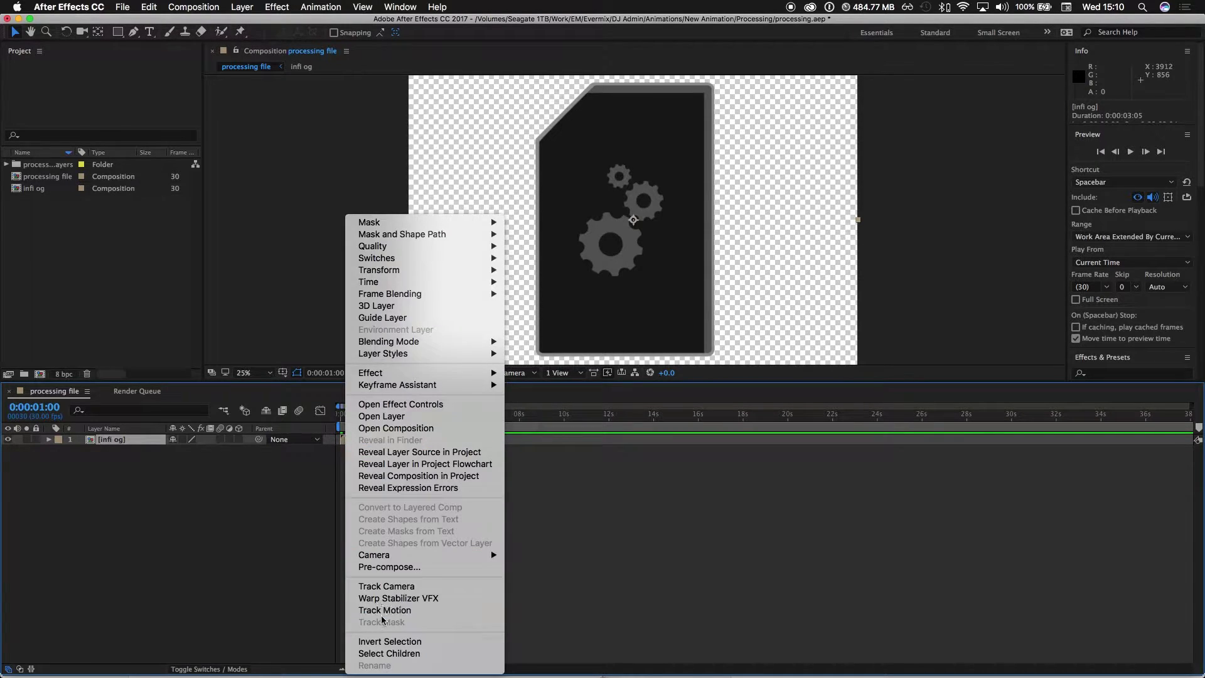
mouse_move(400, 344)
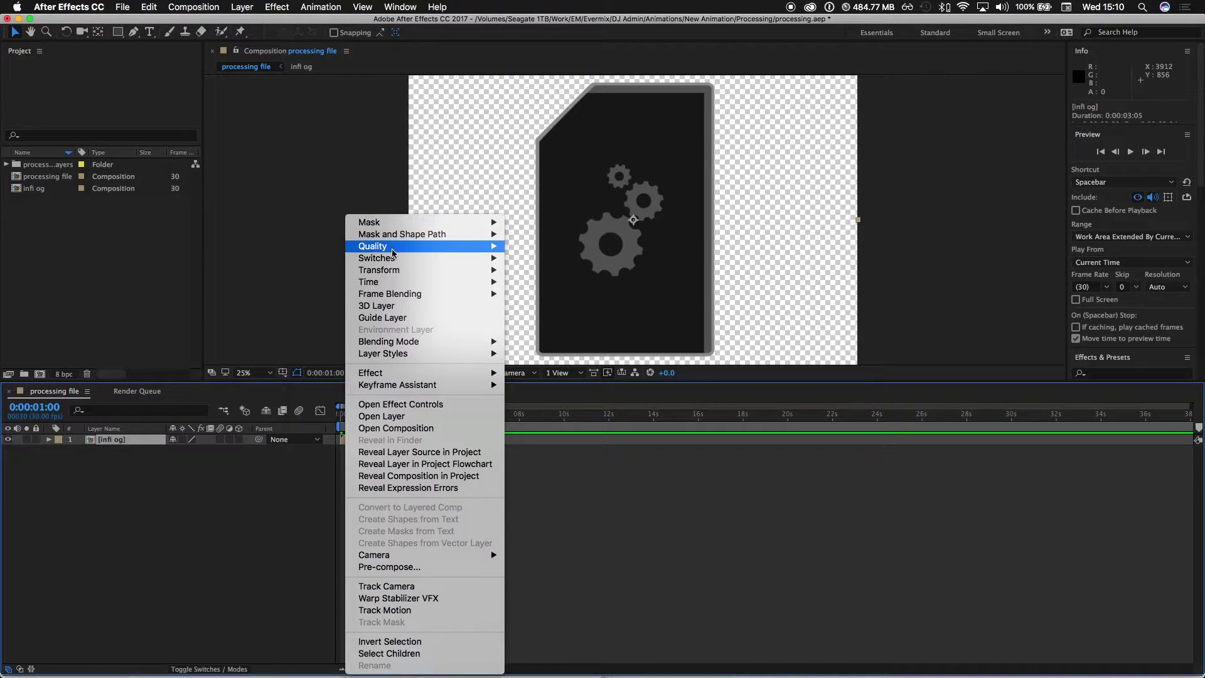
mouse_move(398, 294)
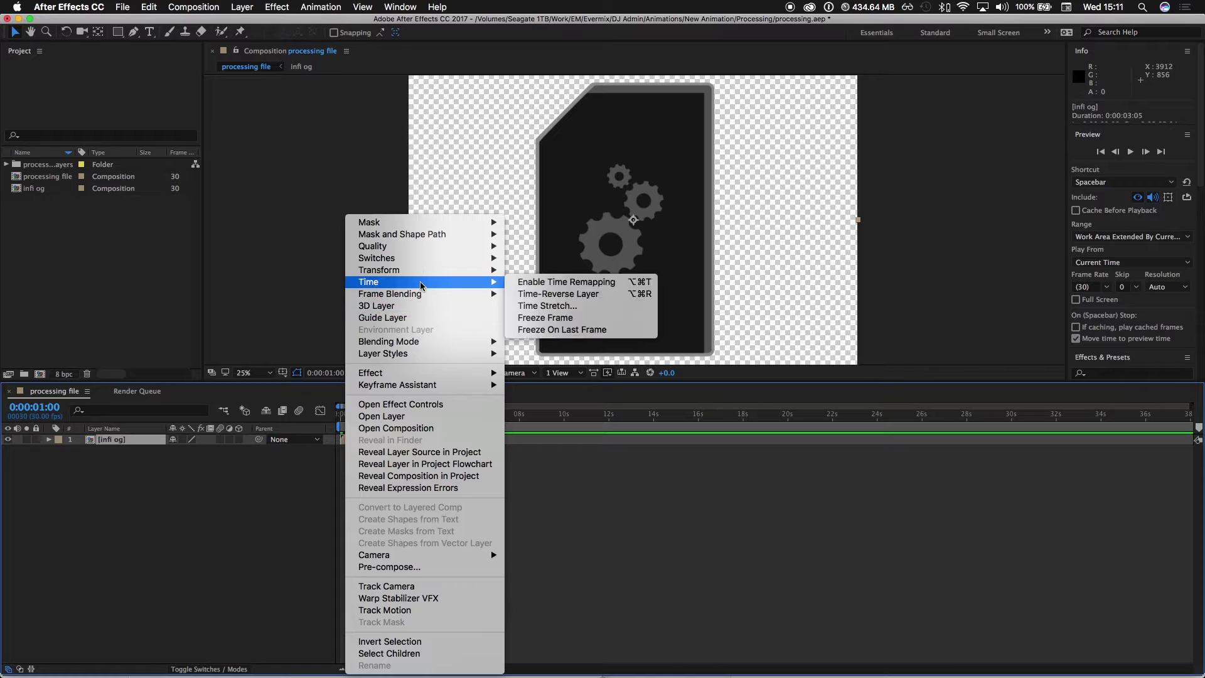
click(543, 286)
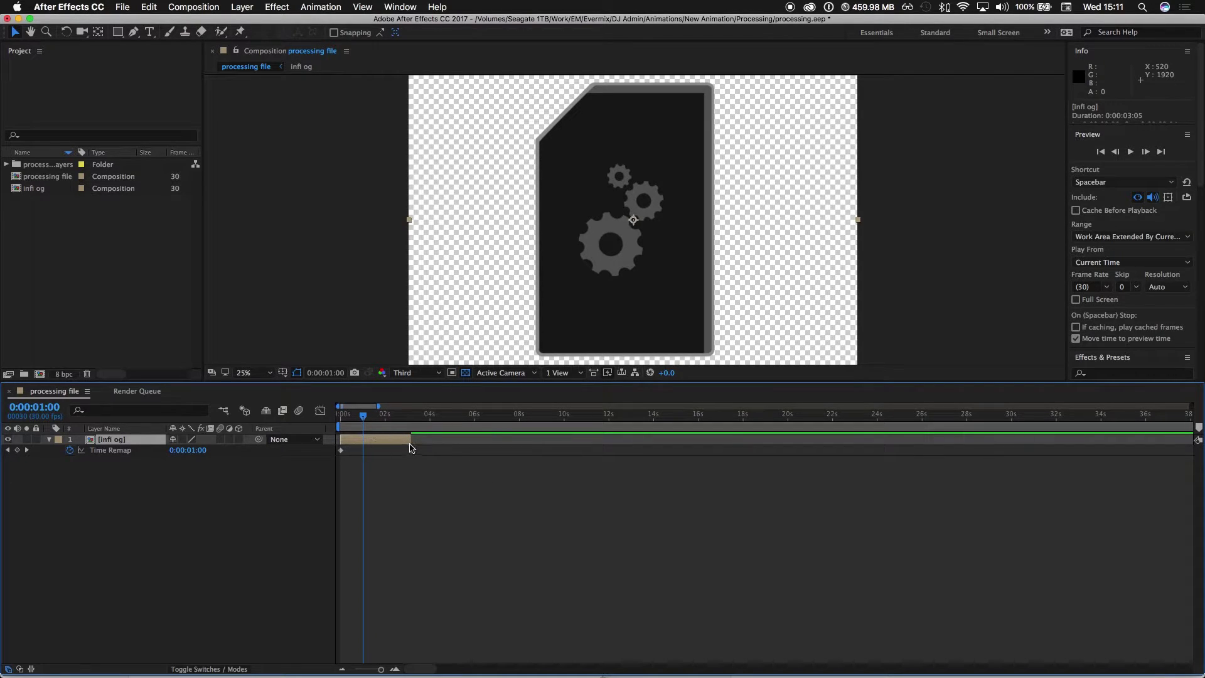
Step: Drag the infi og layer's out point to the end of the 15-minute composition
drag(411, 439, 740, 439)
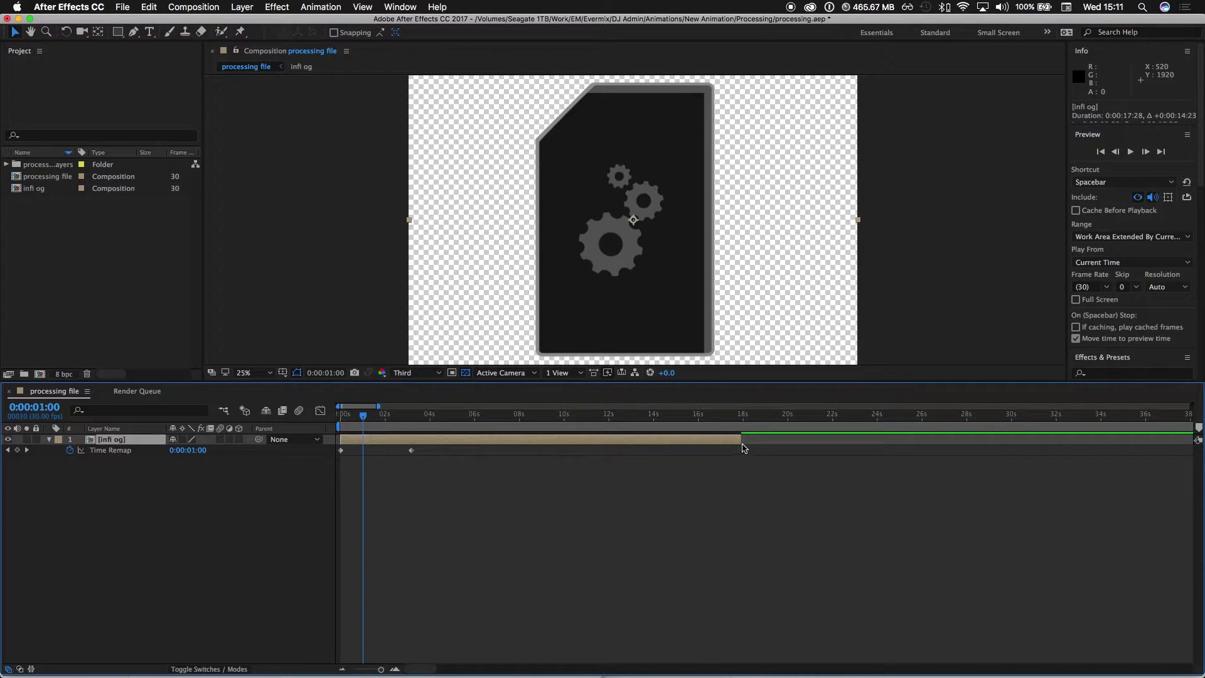
click(747, 449)
drag(374, 410, 1191, 408)
drag(358, 442, 1193, 442)
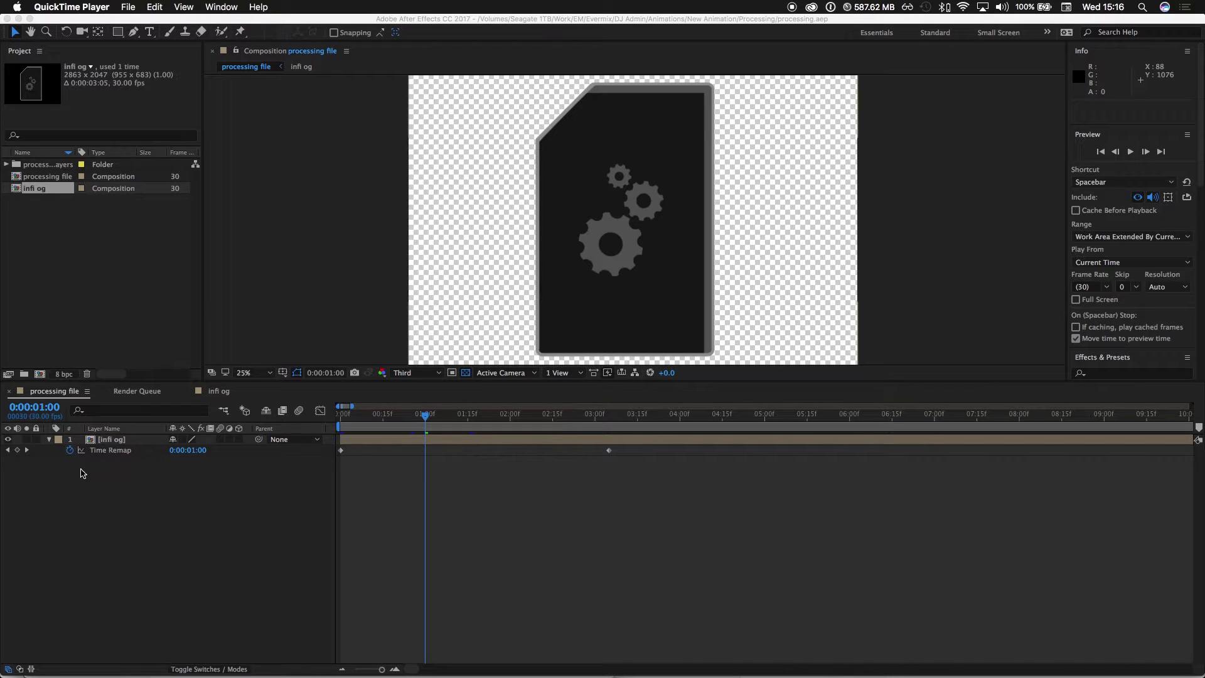
Step: Add a loopOut(); expression to the infi og Time Remap and preview from the start
alt+click(69, 450)
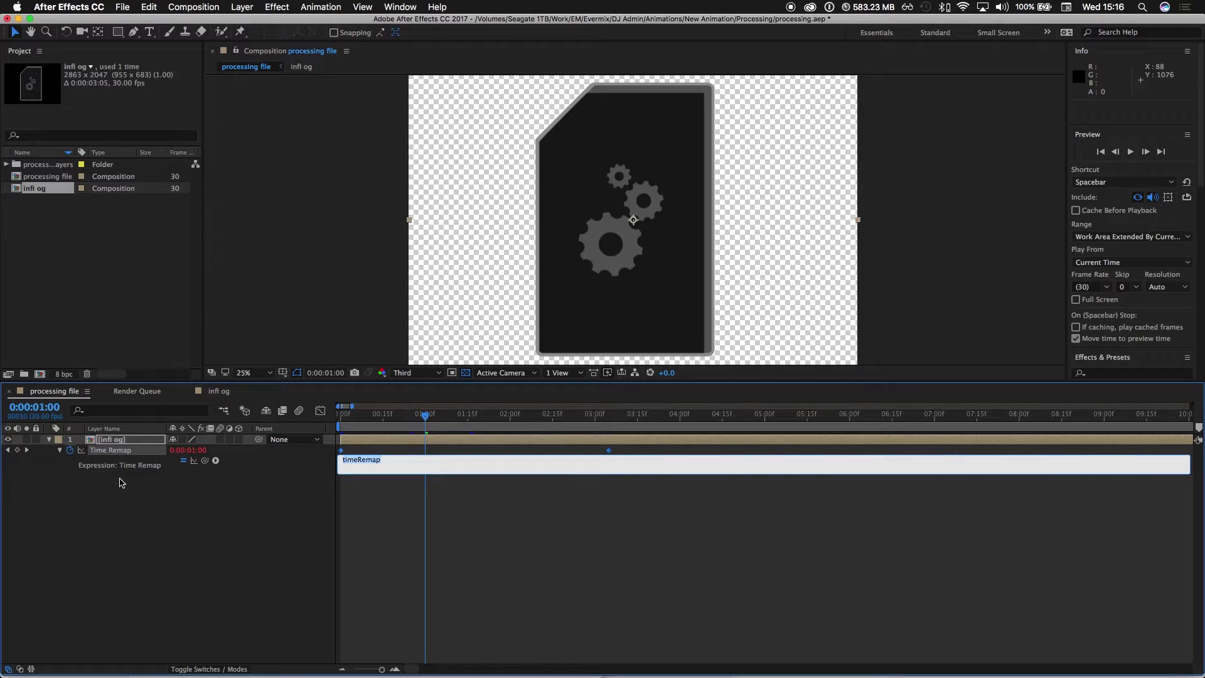
text(loopOut();)
click(133, 519)
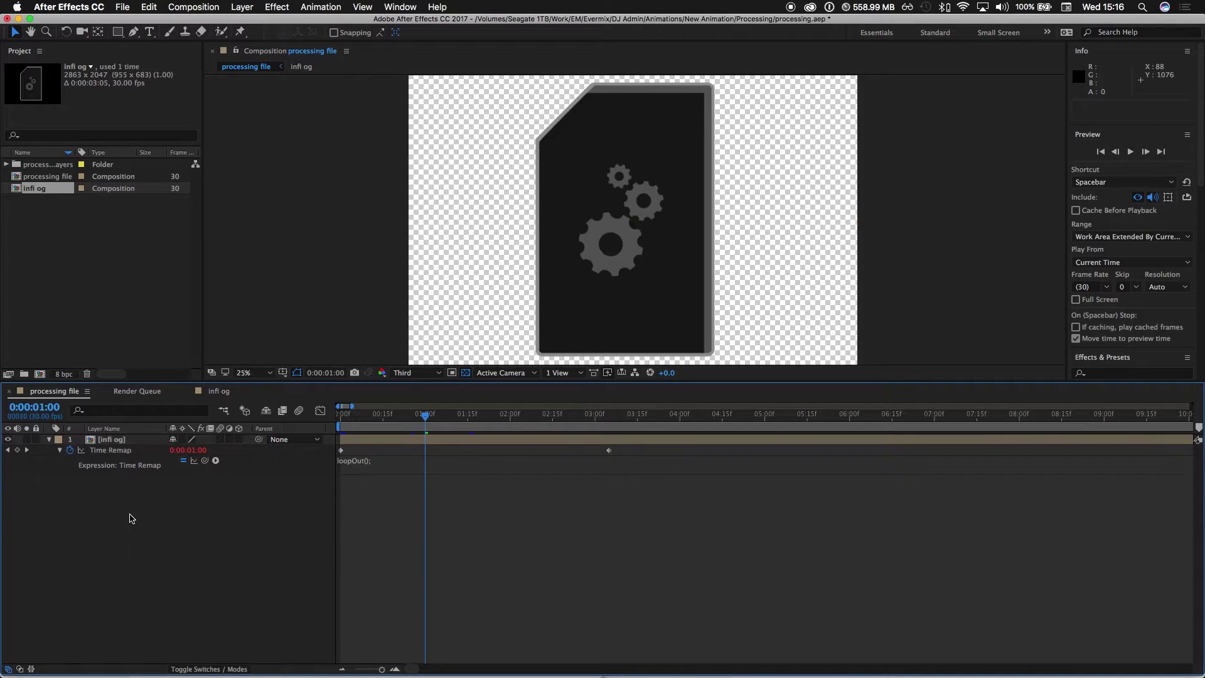
drag(426, 419, 340, 417)
key(space)
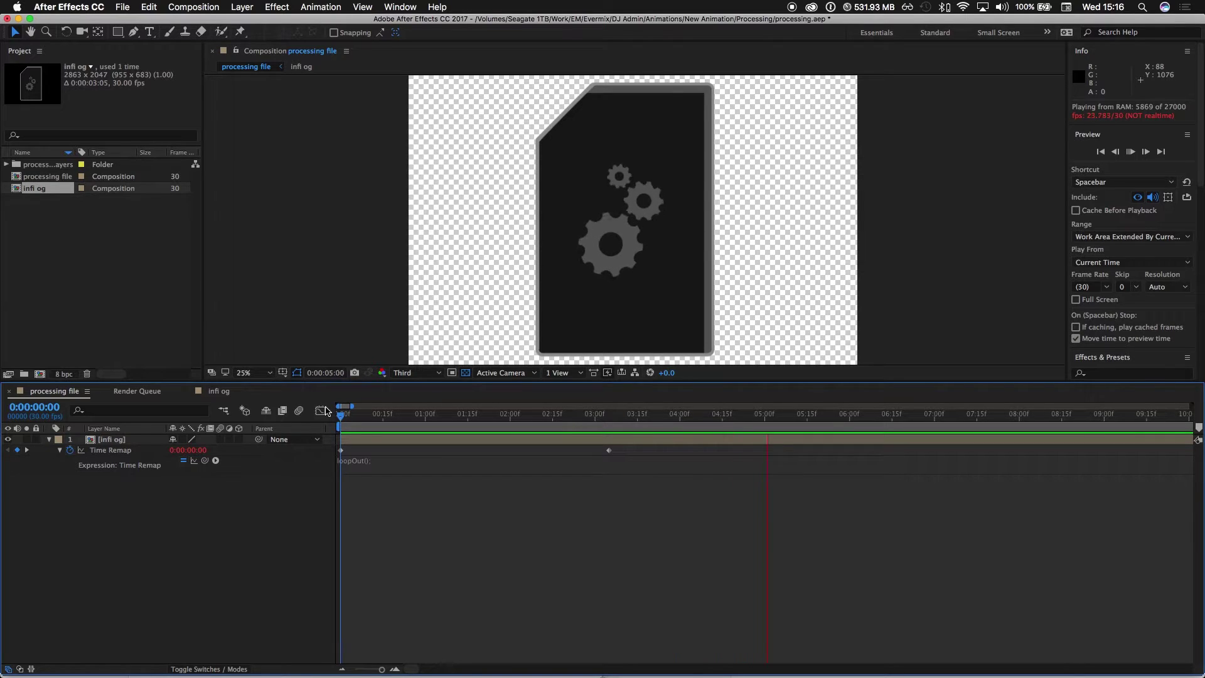
click(411, 415)
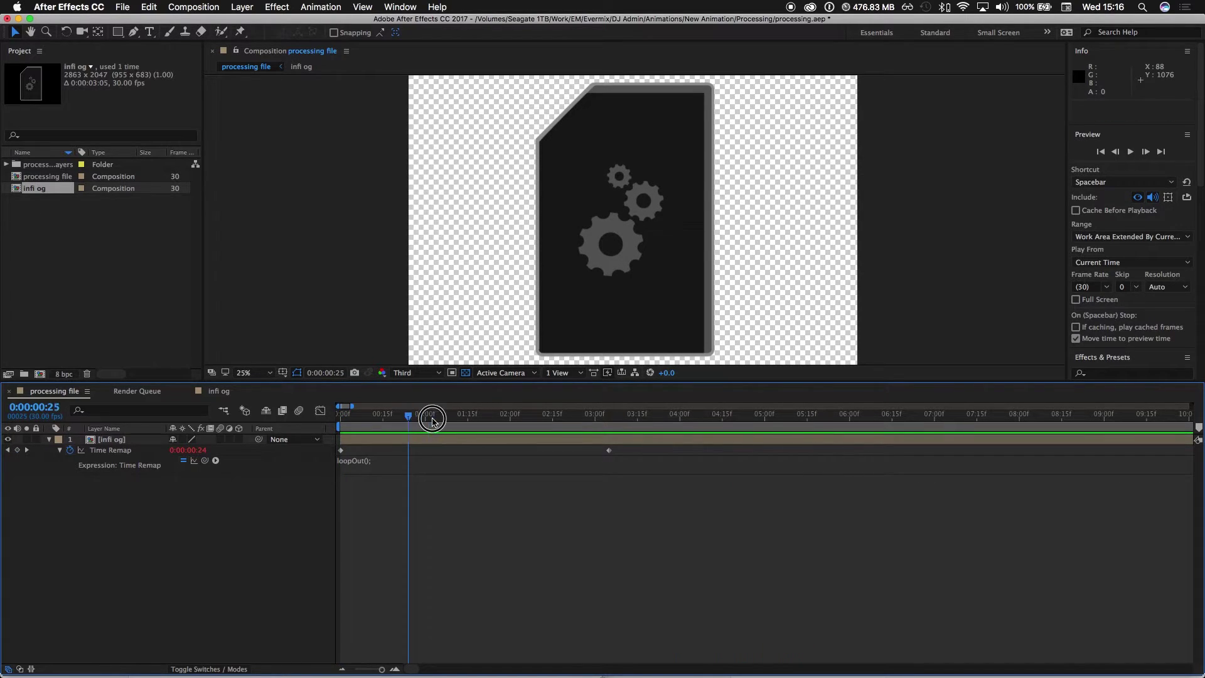
drag(434, 419, 552, 416)
key(space)
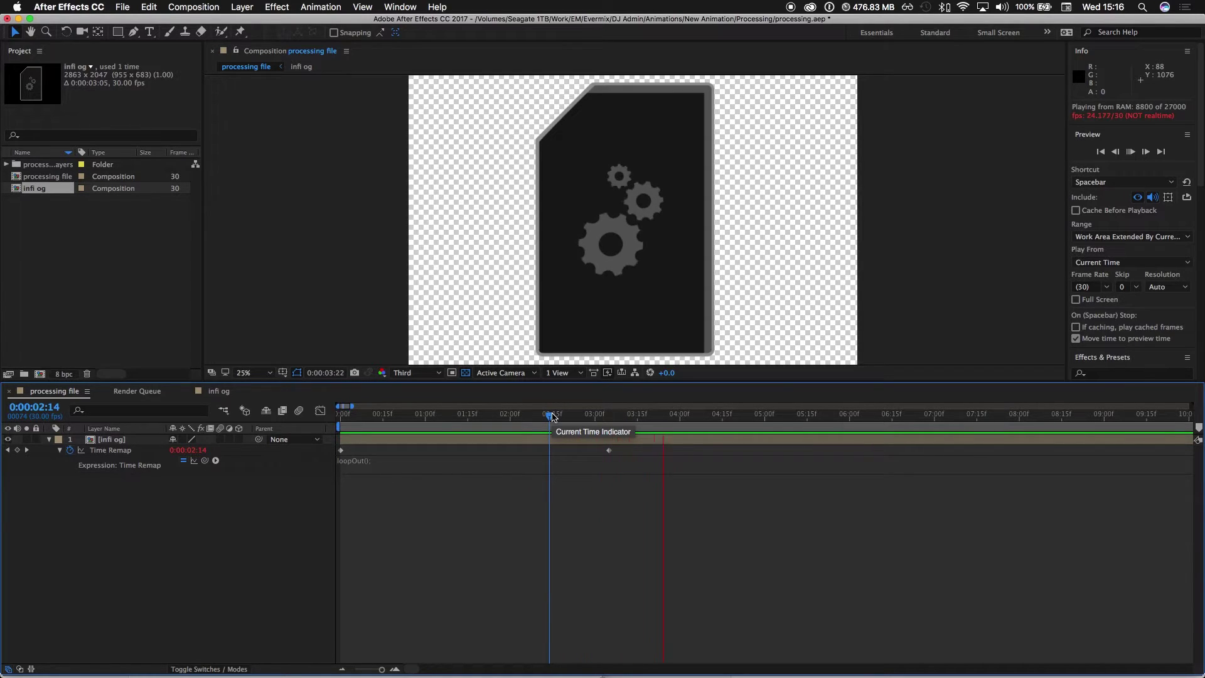
key(space)
drag(553, 417, 480, 418)
key(space)
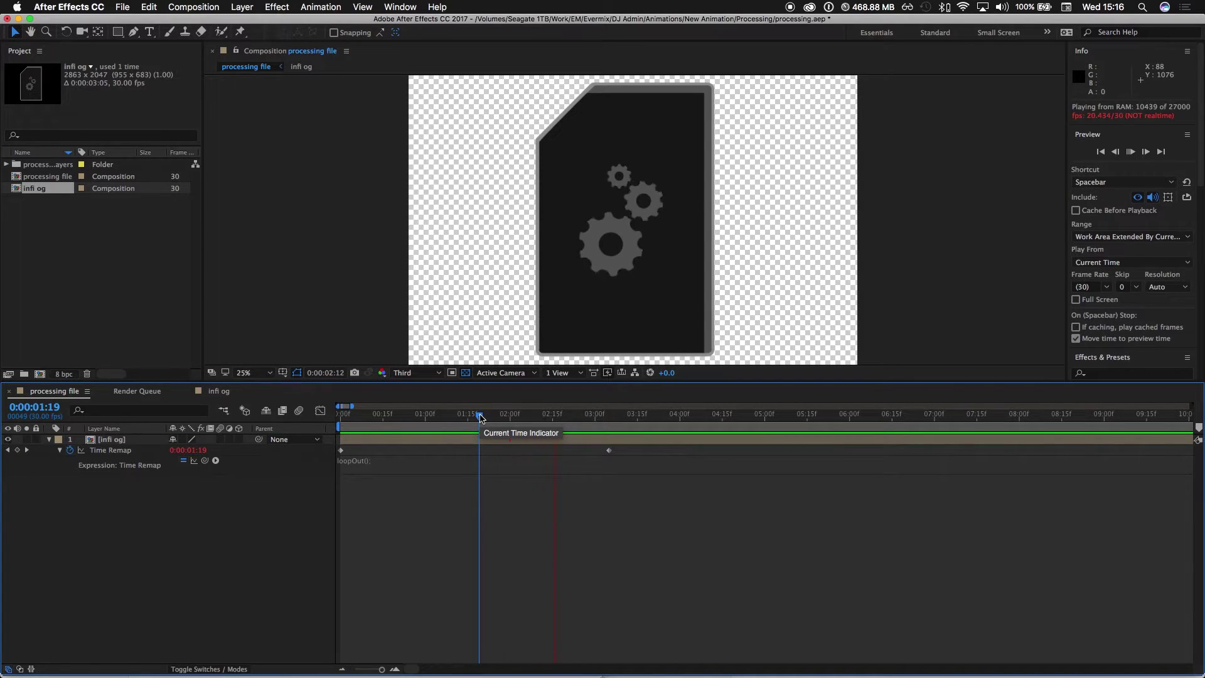
key(space)
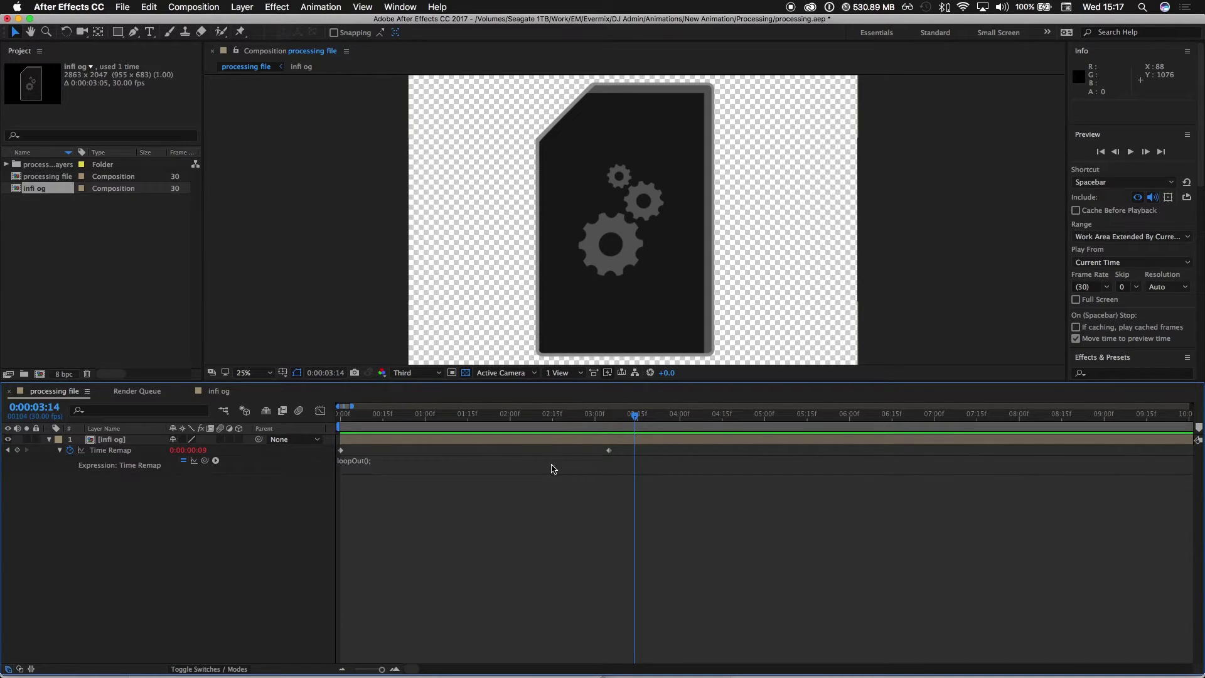
Step: Add a Time Remap keyframe at 0:00:03:04, the last frame showing the icon
click(625, 424)
drag(626, 424, 606, 425)
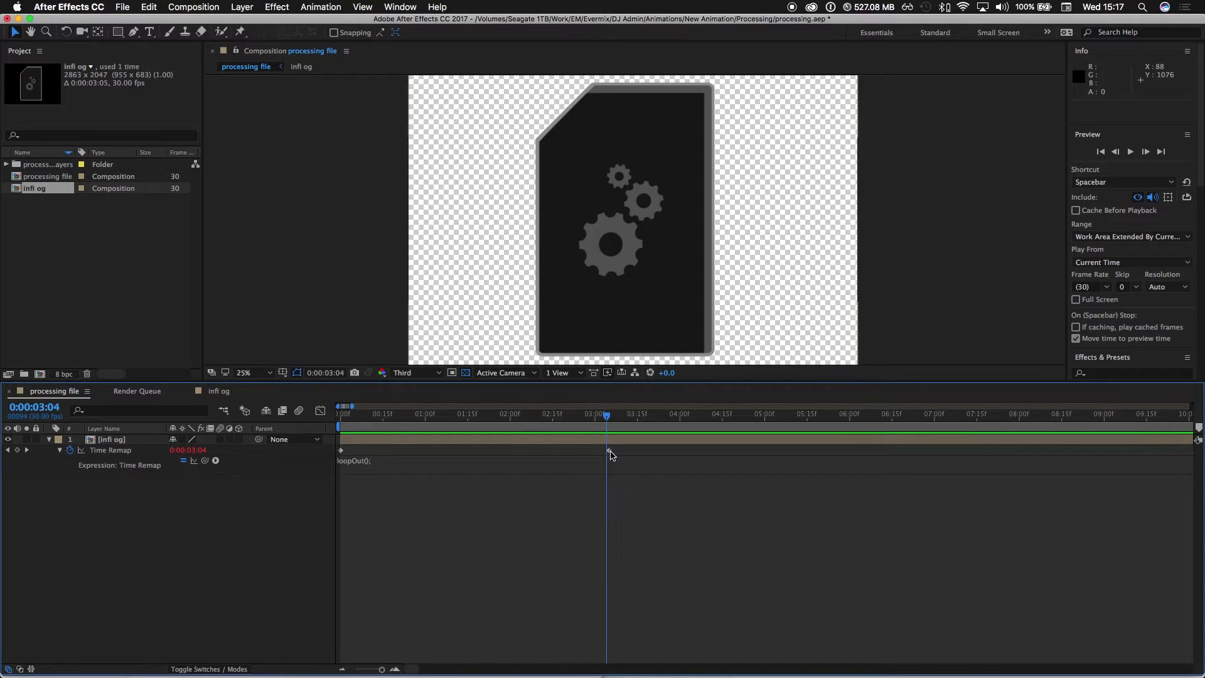
click(17, 450)
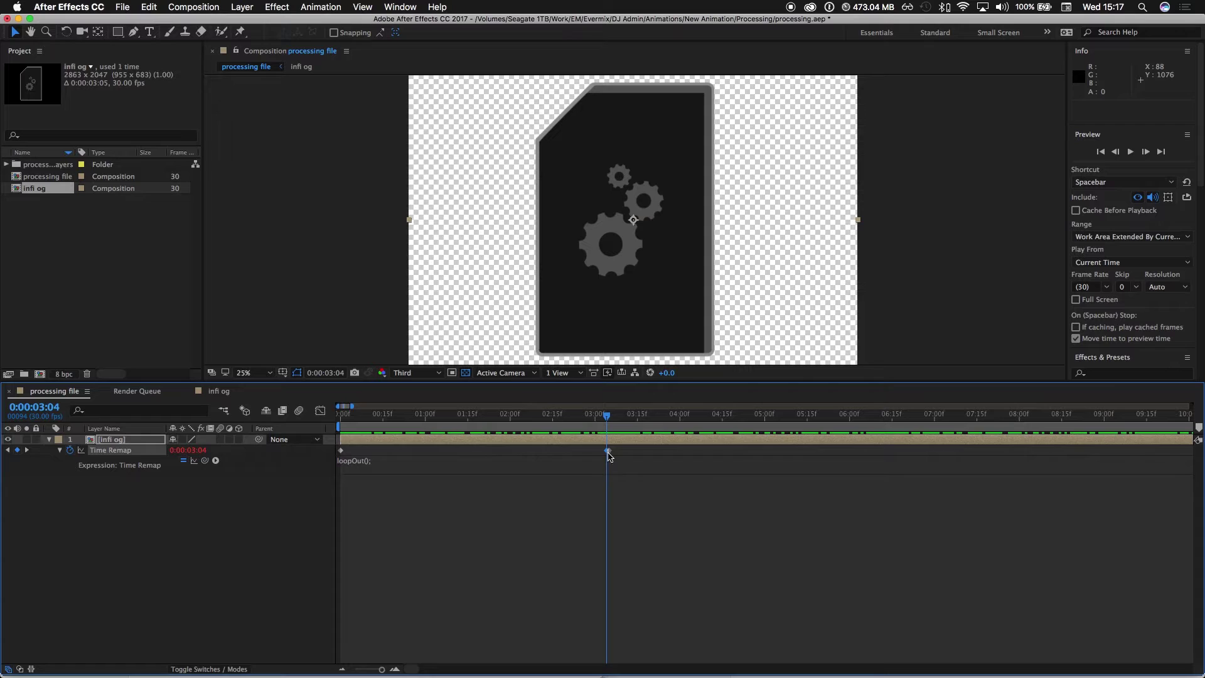
click(610, 418)
drag(610, 418, 606, 417)
Step: Copy the 0:00:03:04 keyframe and paste it at 0:00:03:05 to remove the blank frame
drag(353, 406, 501, 409)
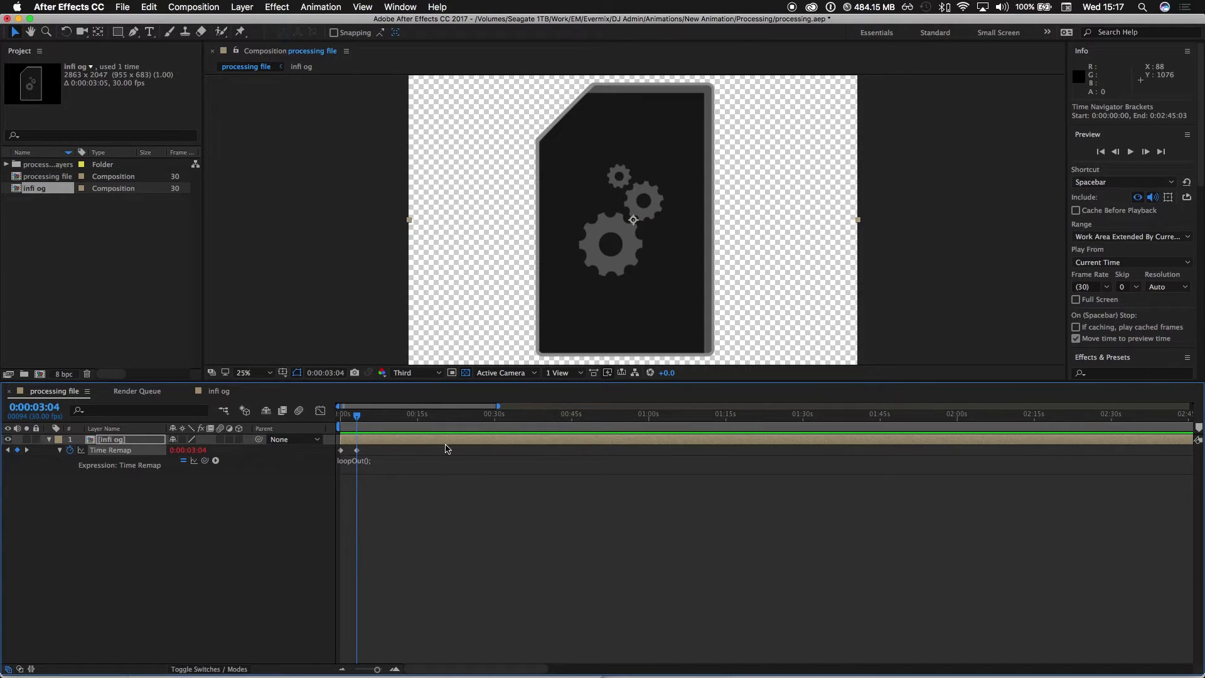
drag(497, 407, 350, 407)
scroll(680, 468, right, 3)
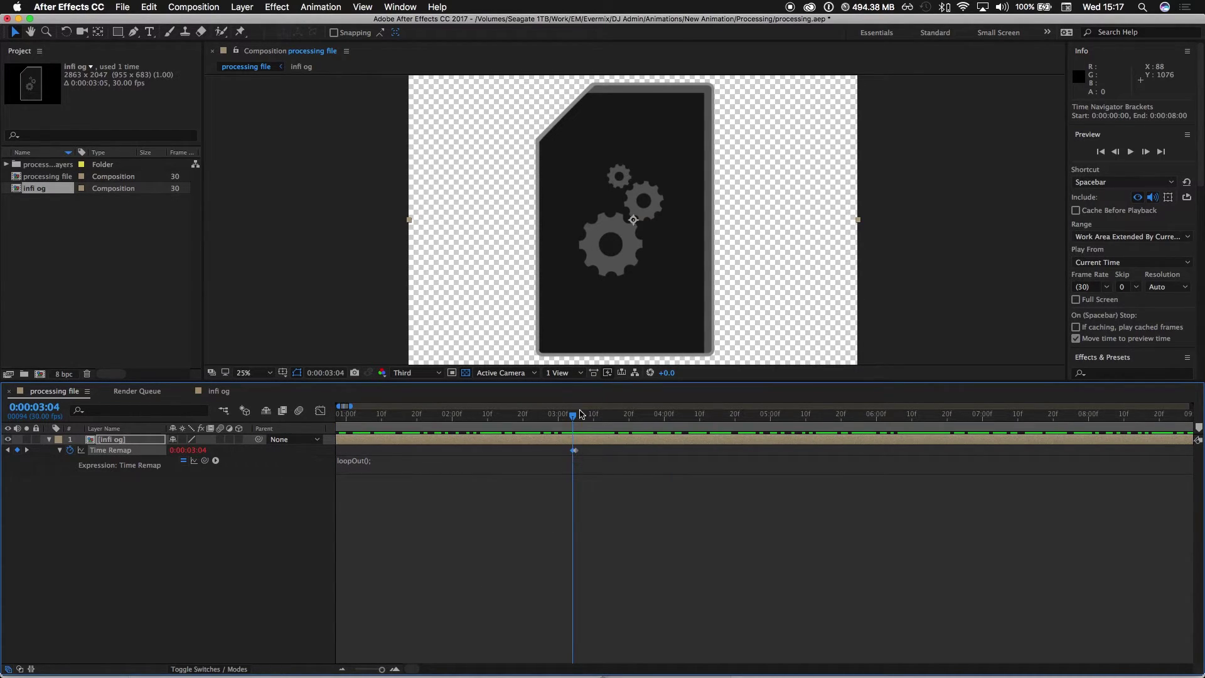
click(578, 416)
drag(578, 417, 575, 417)
click(574, 450)
key(super+c)
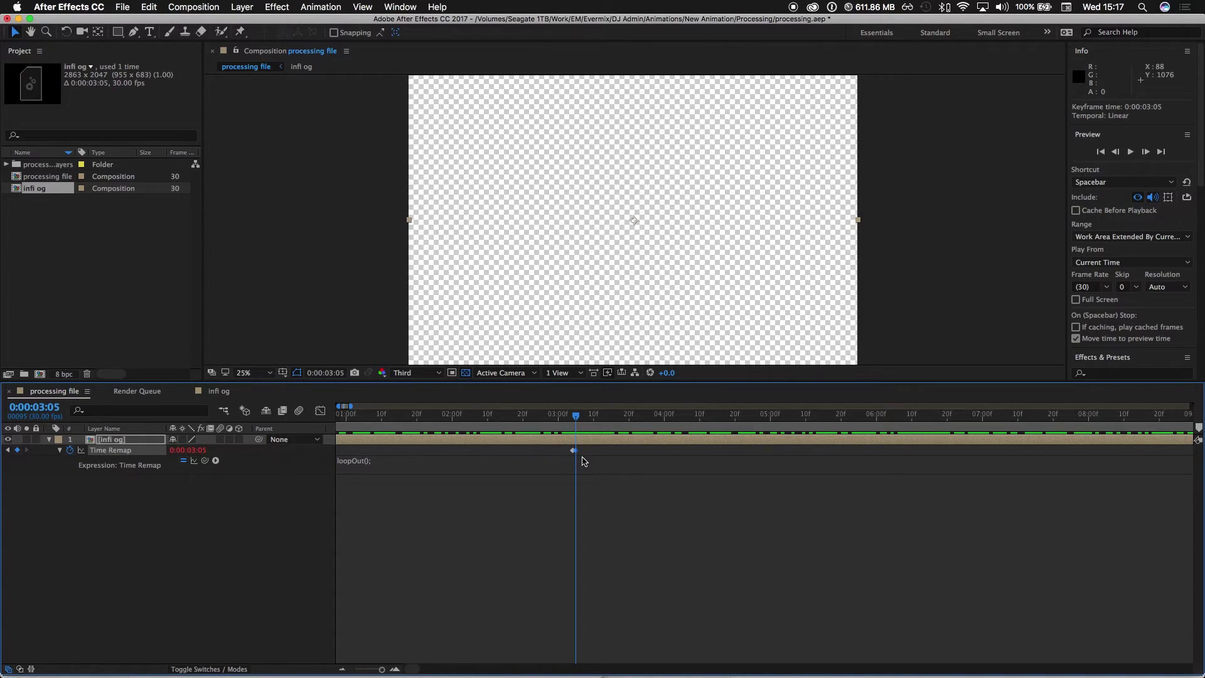
key(super+v)
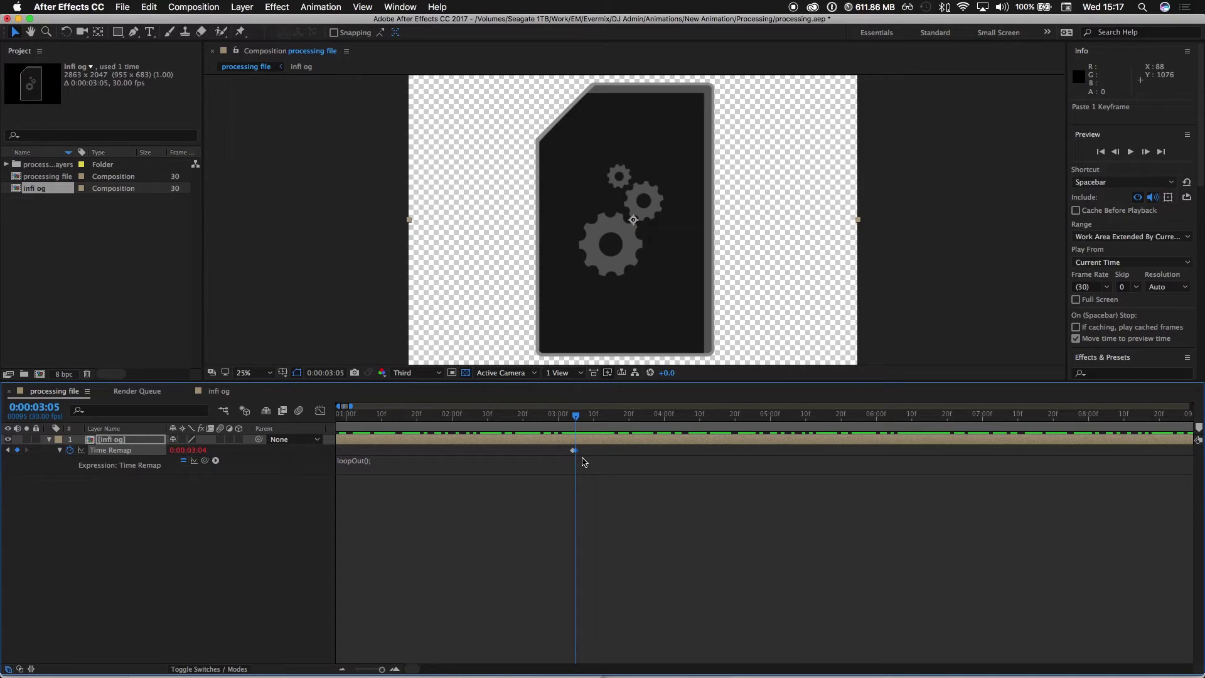
click(571, 459)
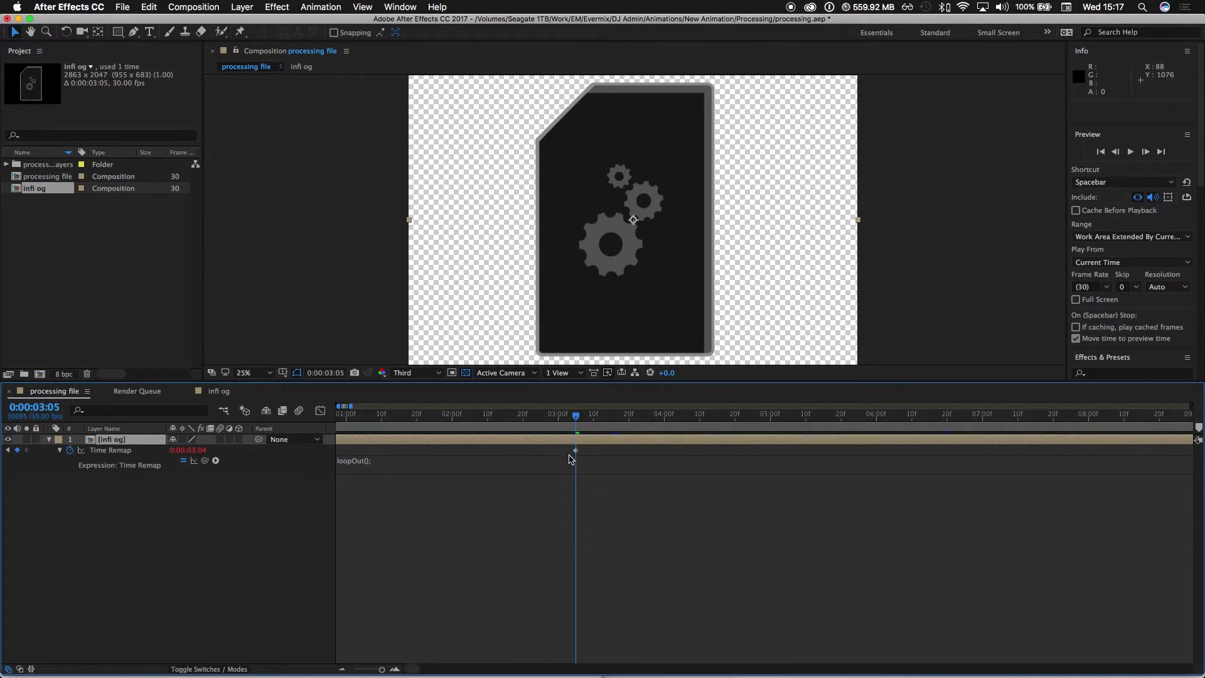
drag(576, 415, 327, 427)
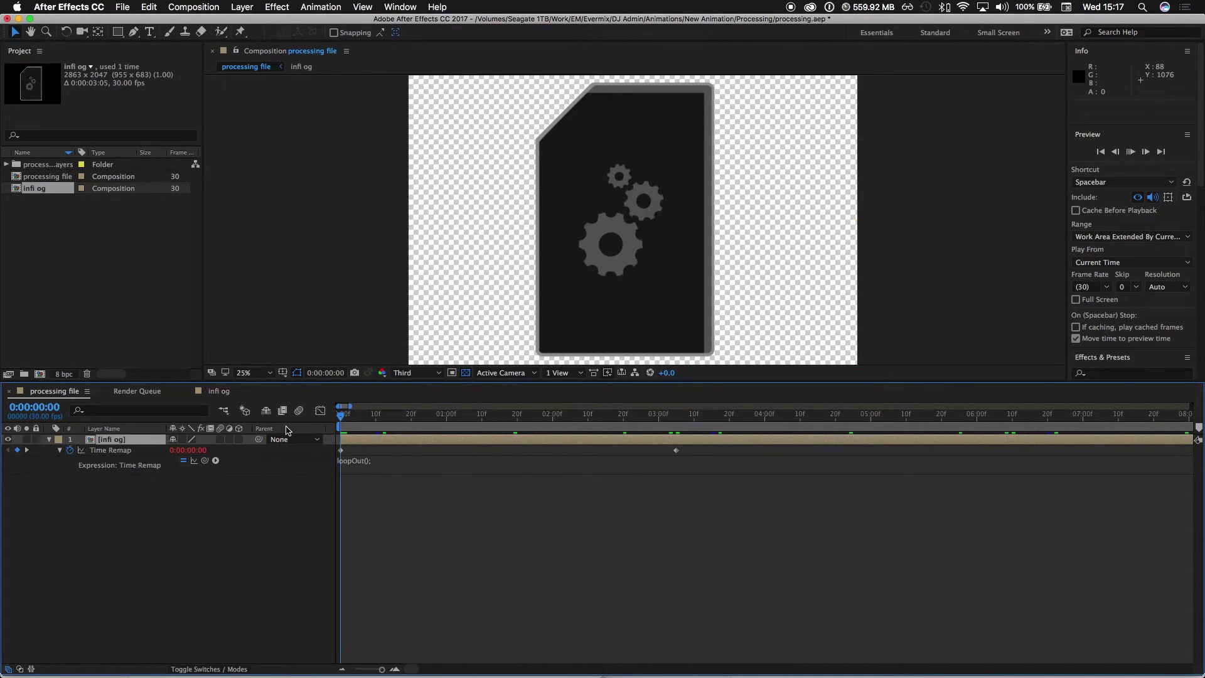
Step: Preview the loop, then stretch the work area across the full 15-minute composition
key(space)
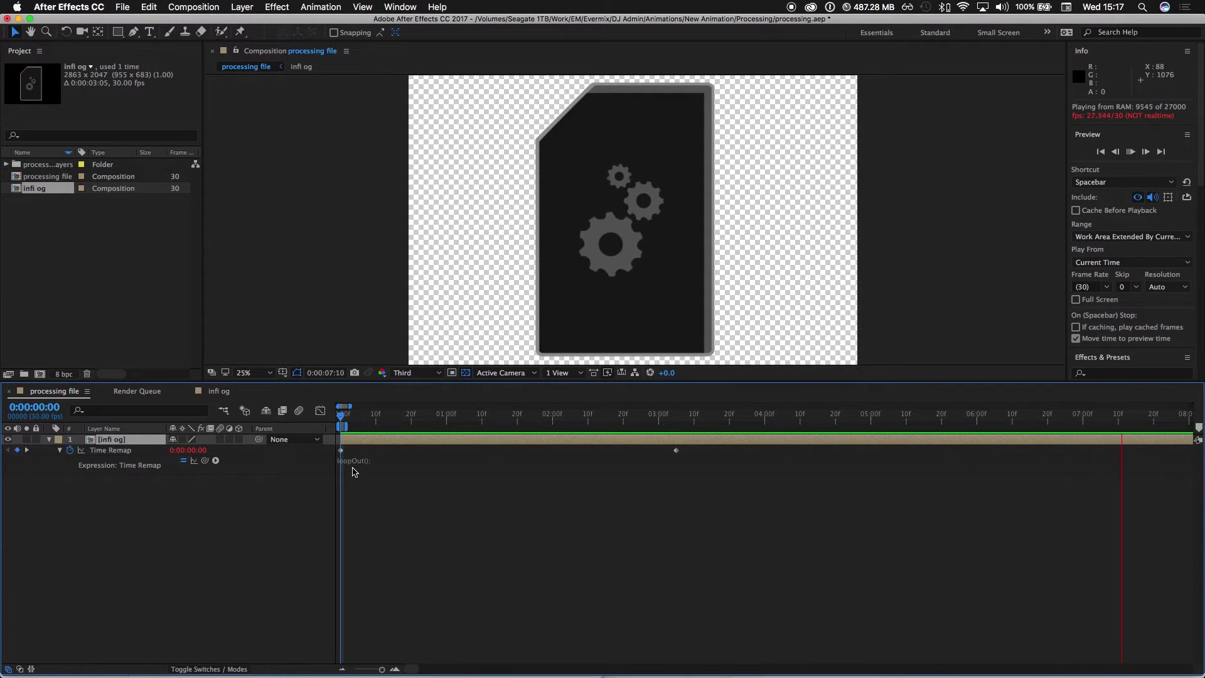
drag(350, 406, 1202, 468)
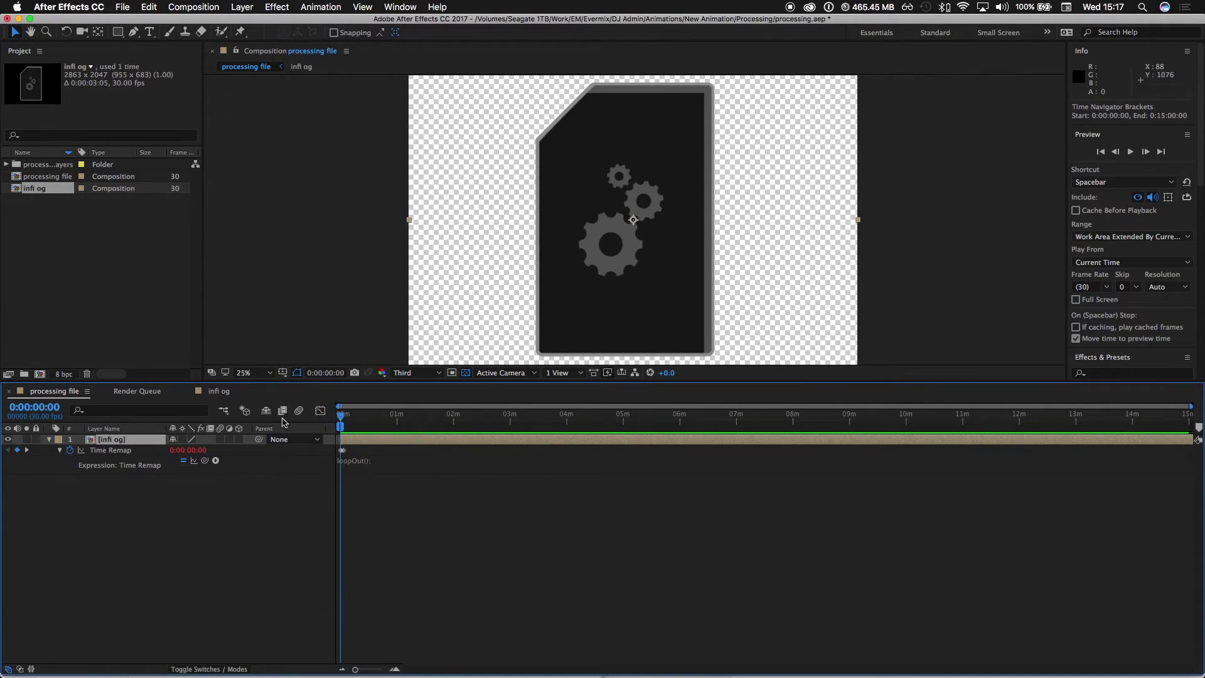
double_click(342, 426)
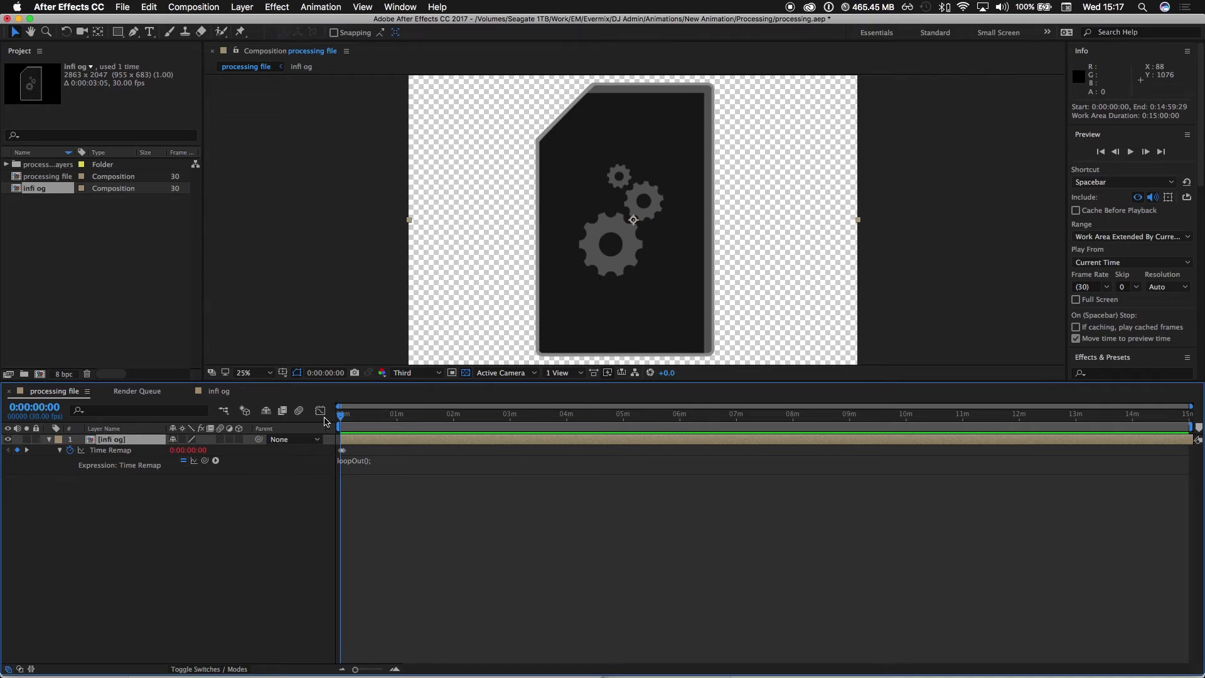
key(space)
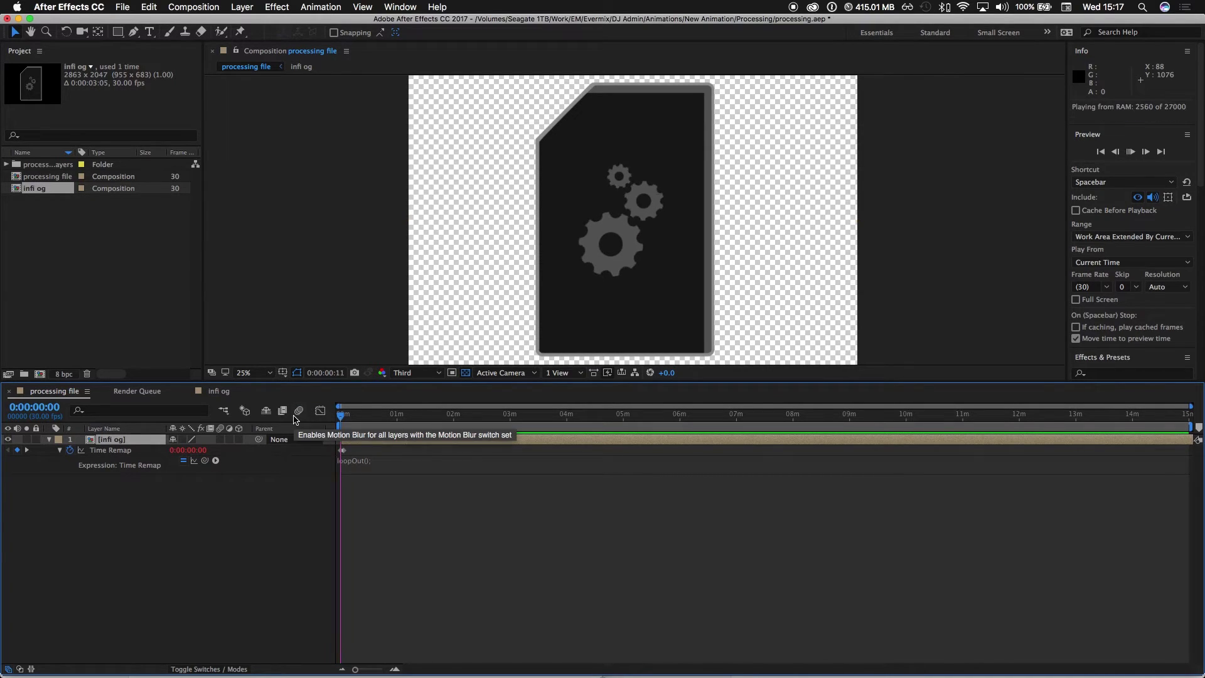